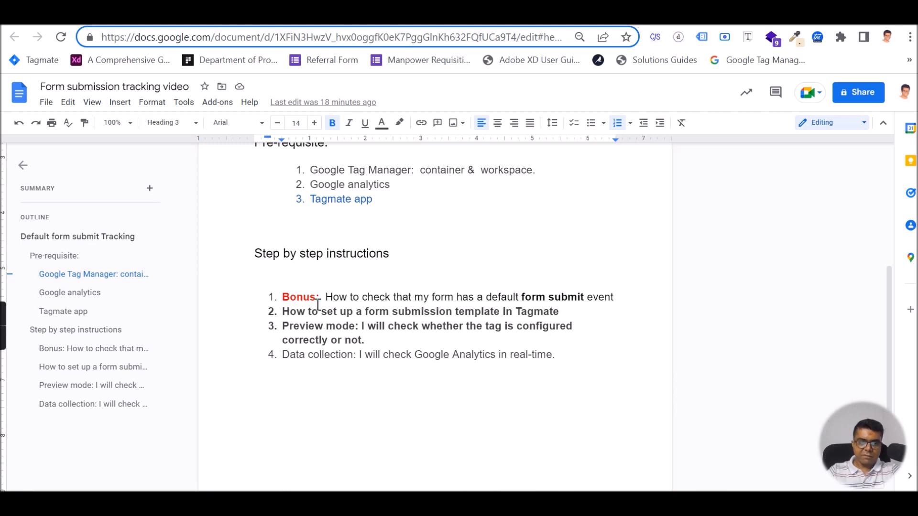
drag(277, 297, 537, 320)
click(507, 318)
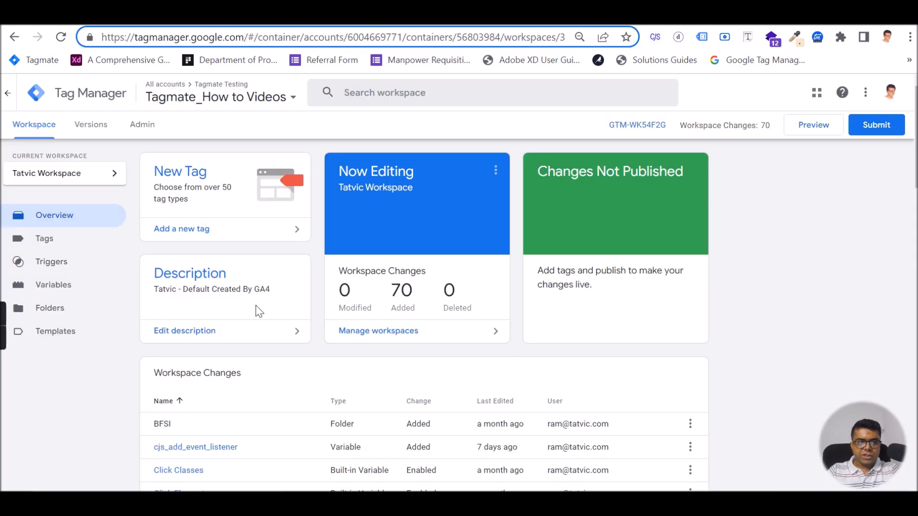
scroll(140, 285, down, 2)
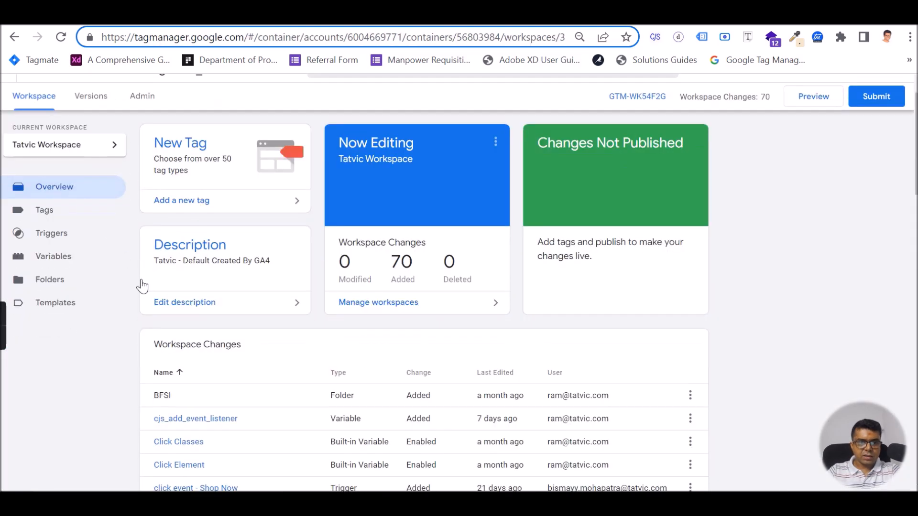
scroll(526, 330, down, 2)
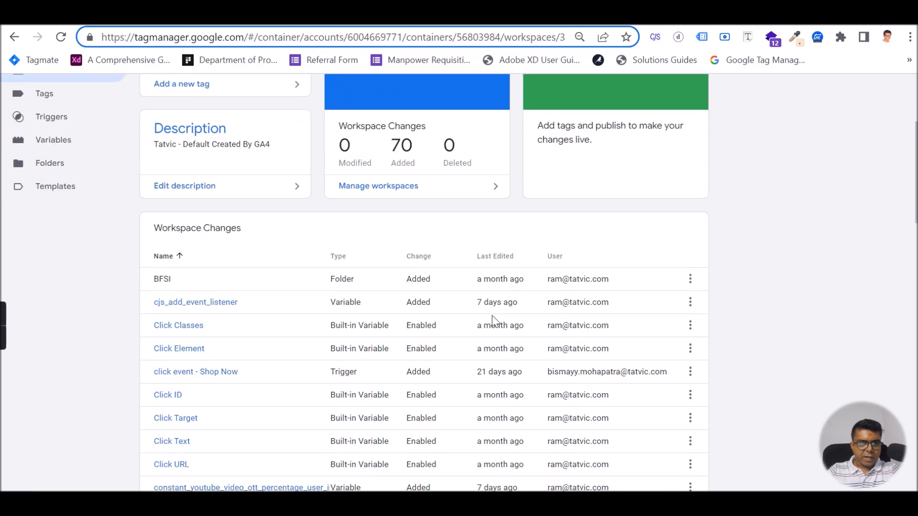
scroll(62, 278, up, 3)
scroll(62, 279, up, 1)
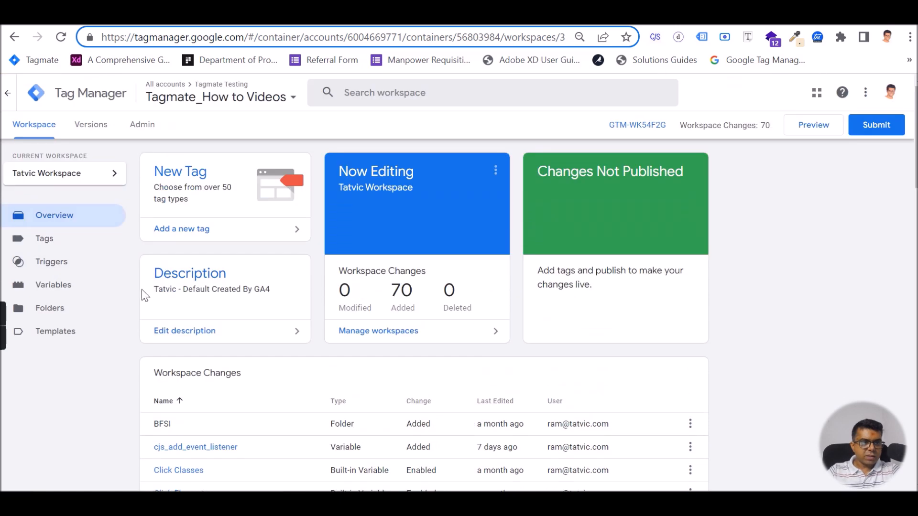
Check in the container's built-in variables configuration that all the Forms variables are enabled, then close the configuration
click(47, 285)
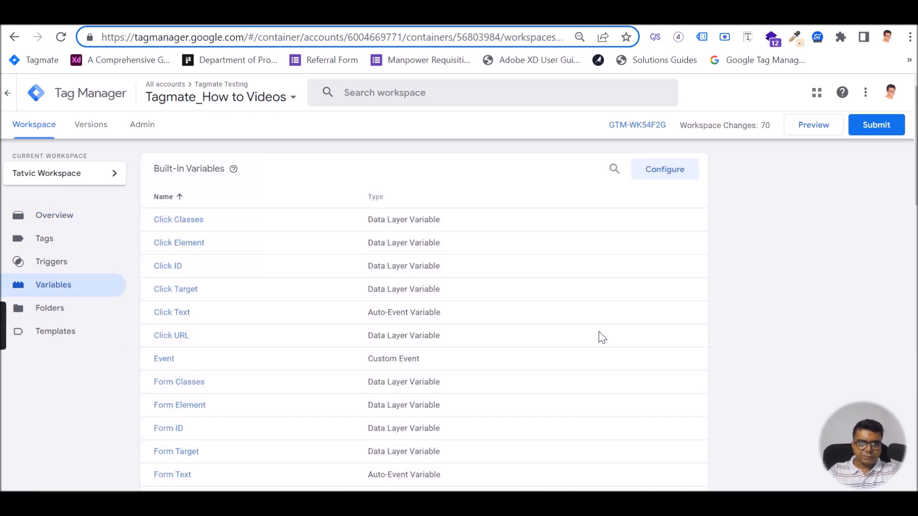
scroll(602, 340, down, 5)
scroll(610, 341, down, 5)
scroll(615, 341, up, 10)
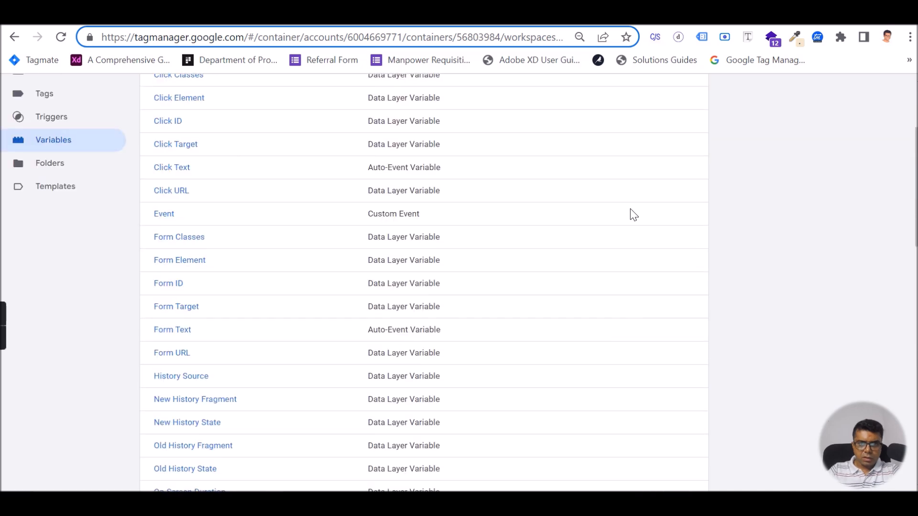
click(658, 177)
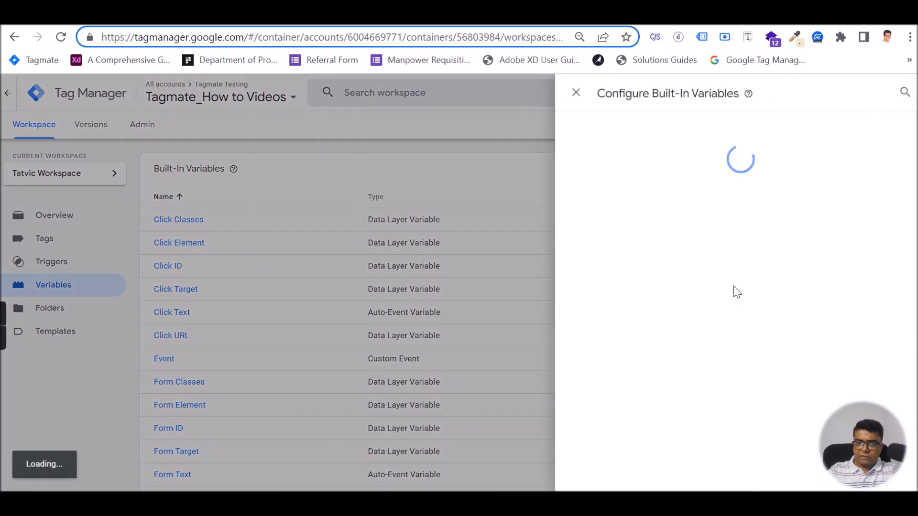
scroll(702, 334, down, 10)
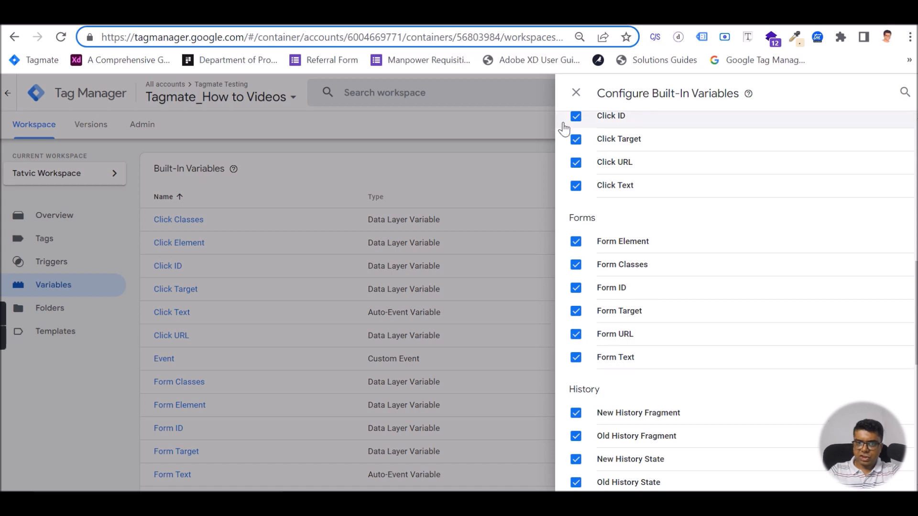
click(576, 92)
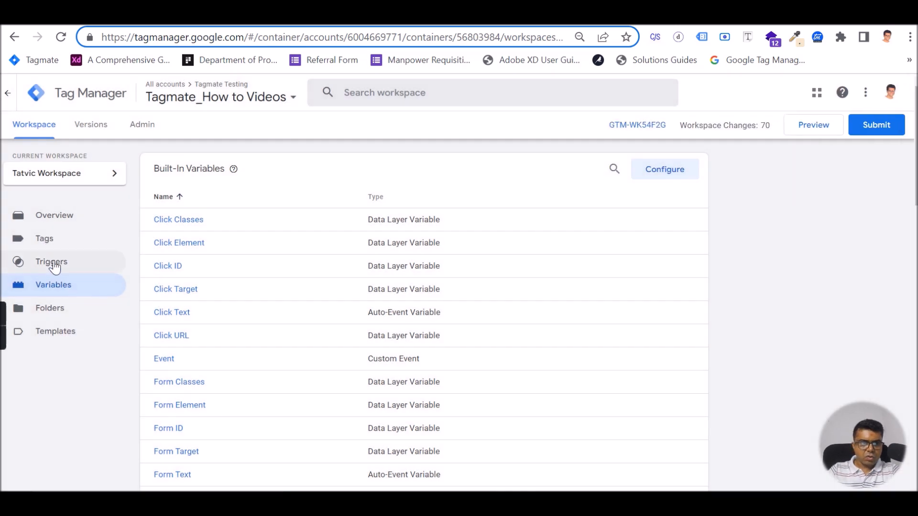
Create a new trigger of the Form Submission type that fires on all forms
click(52, 263)
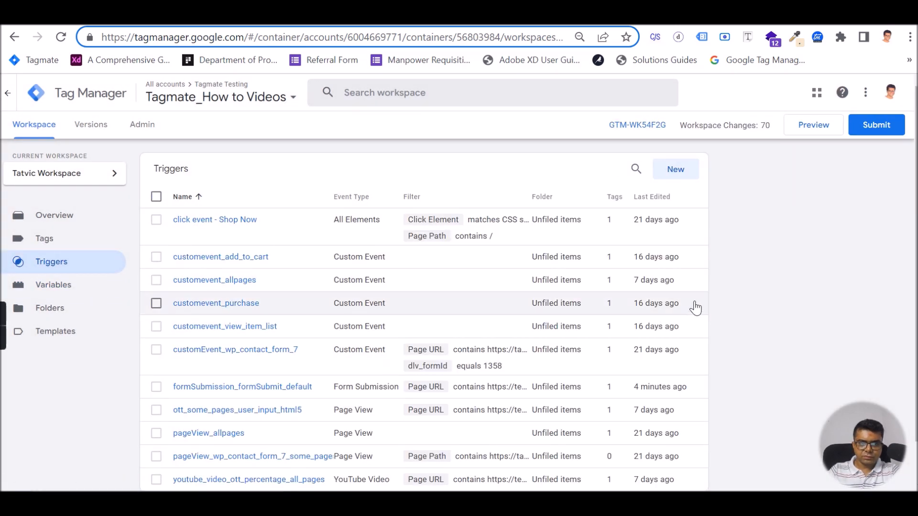
click(675, 174)
click(552, 205)
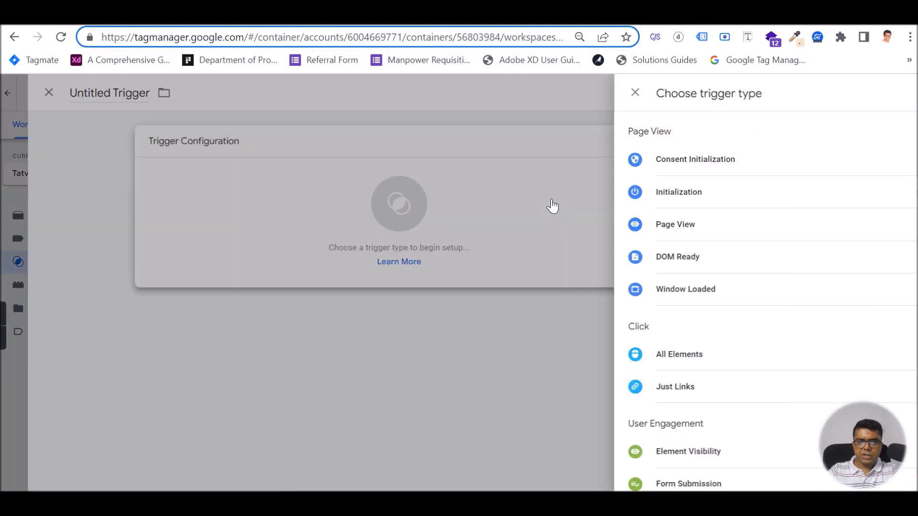
scroll(712, 344, down, 2)
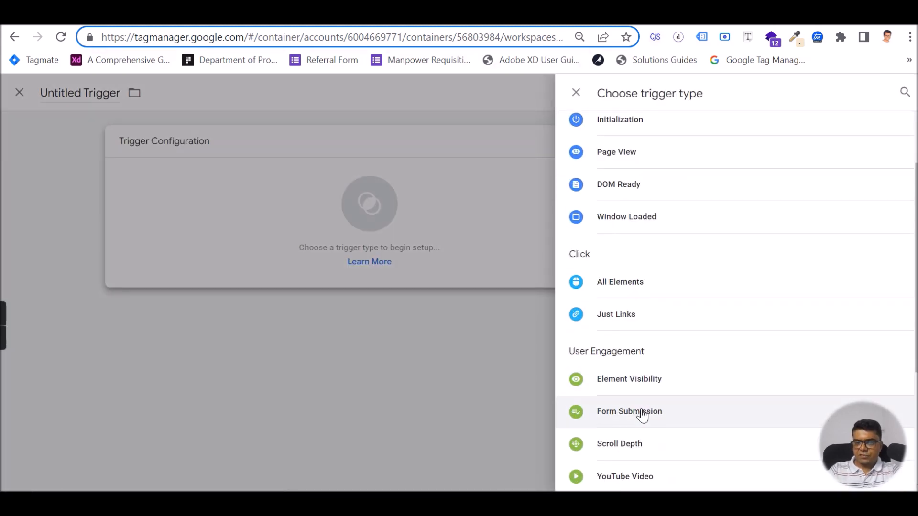
click(662, 414)
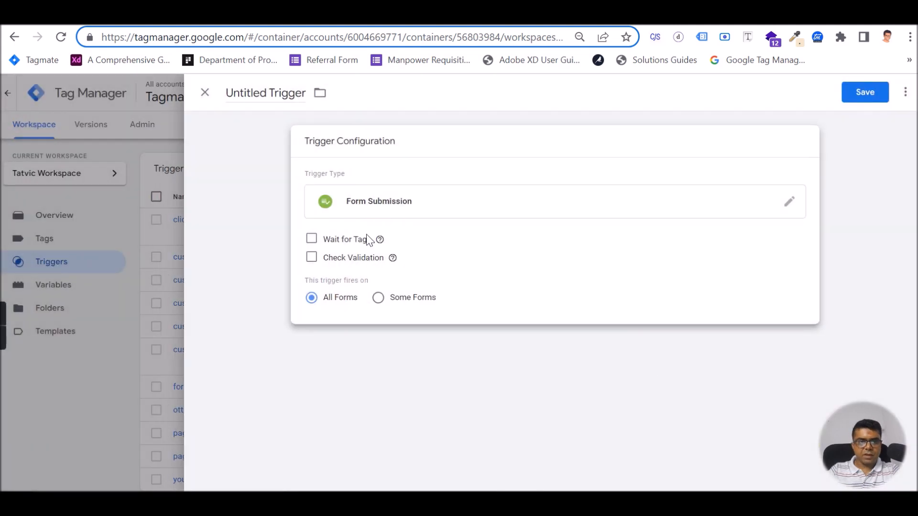
Name the form submission trigger Form_sub_all and save it
click(267, 92)
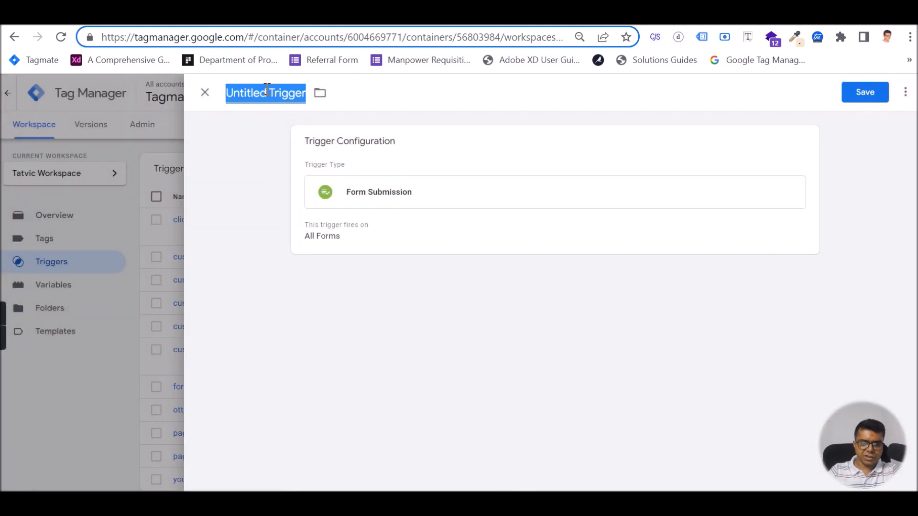
key(BackSpace)
text(Form)
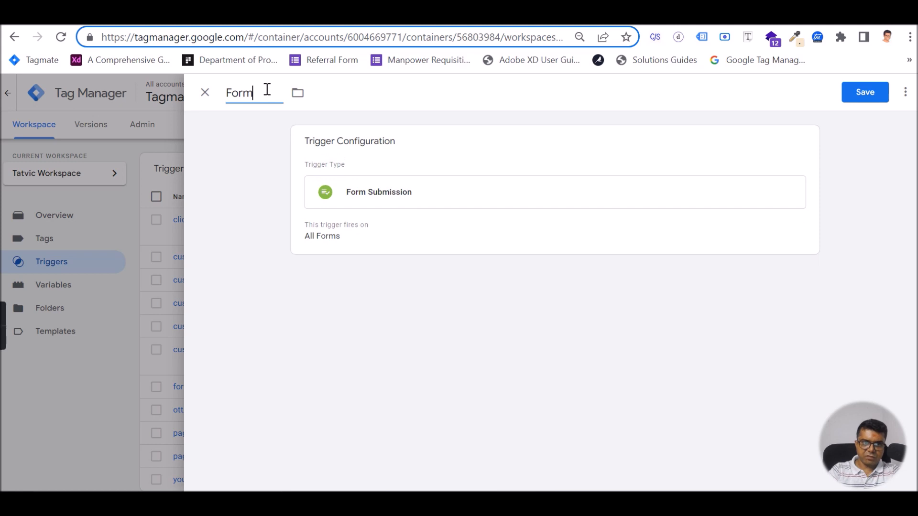
text(_sub)
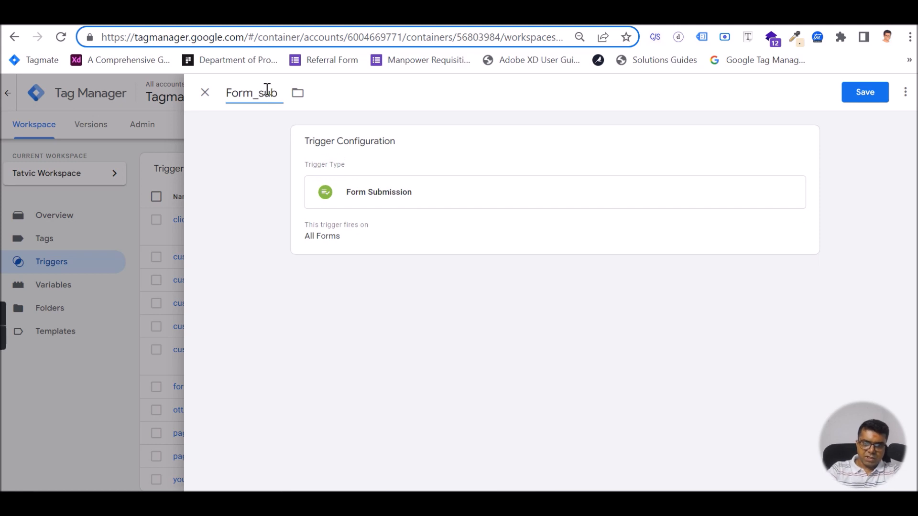
text(_all)
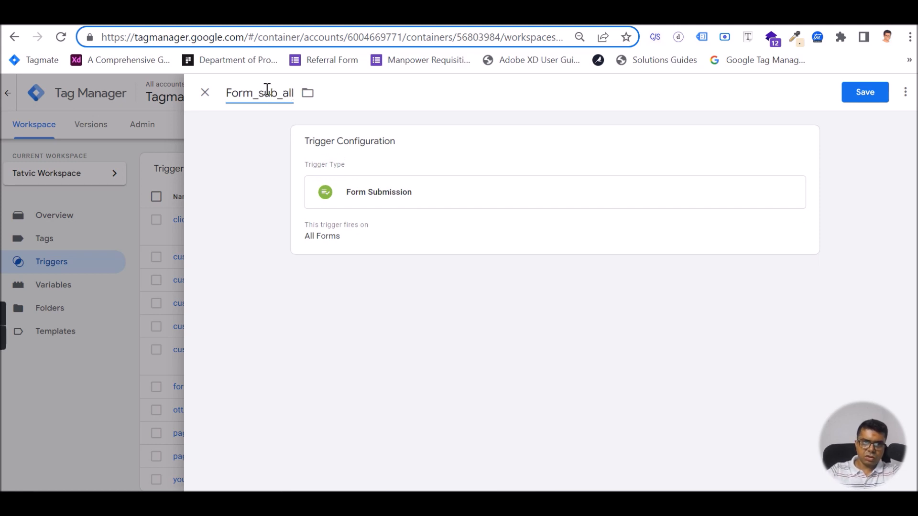
click(867, 98)
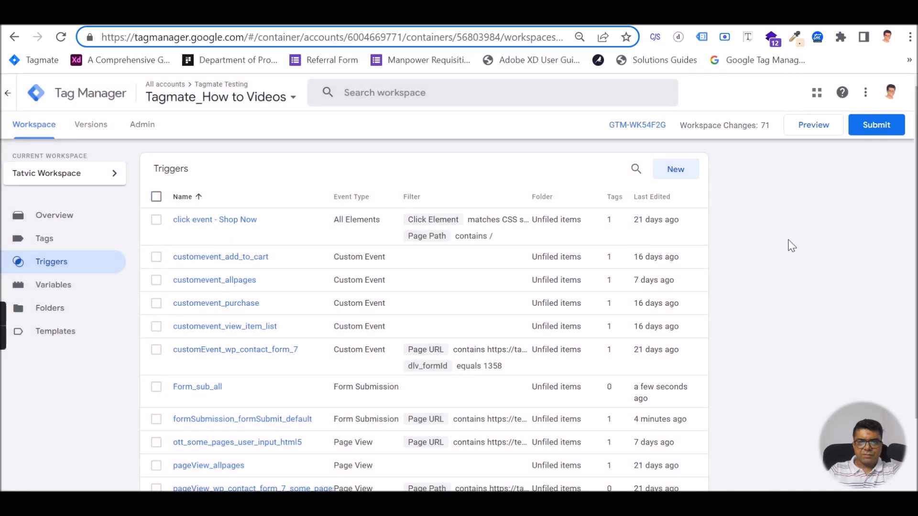
click(816, 132)
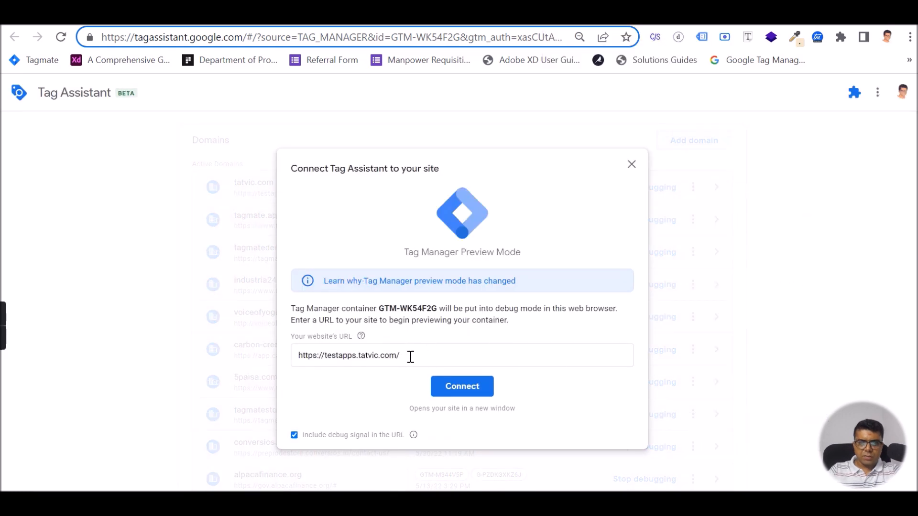
click(461, 386)
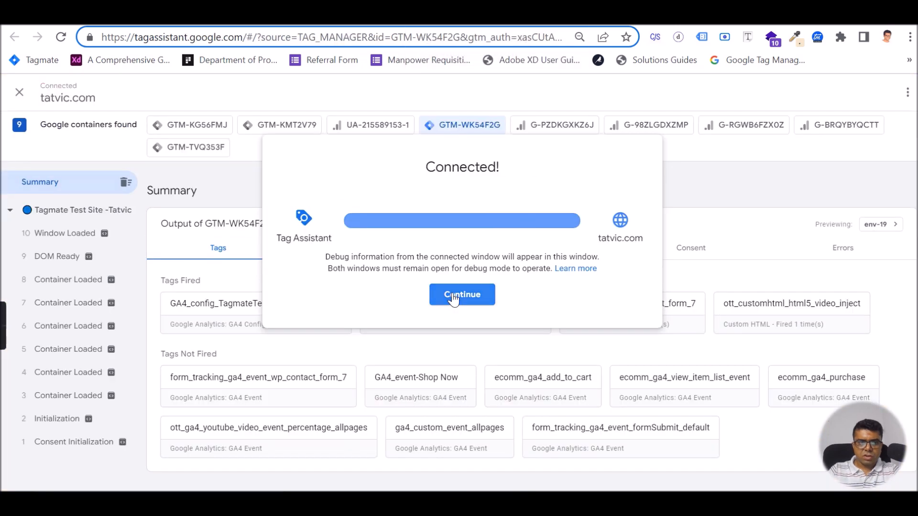
click(460, 294)
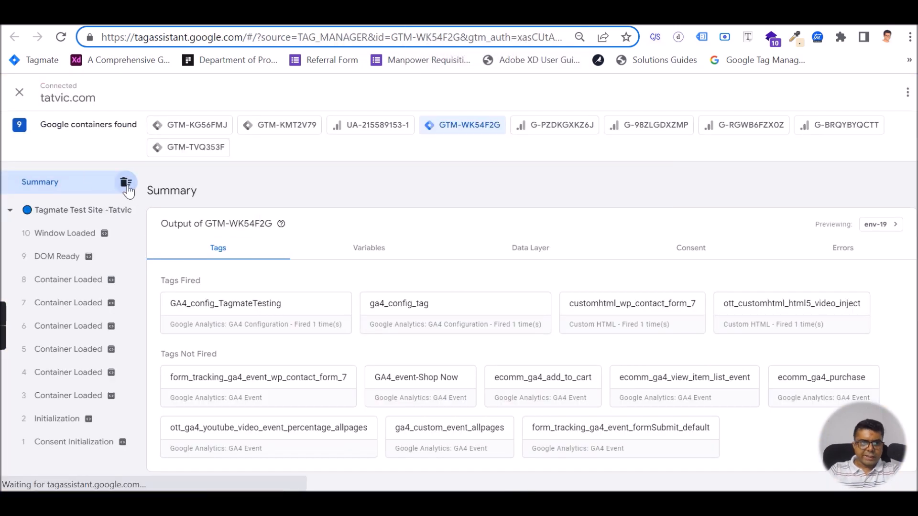
click(126, 182)
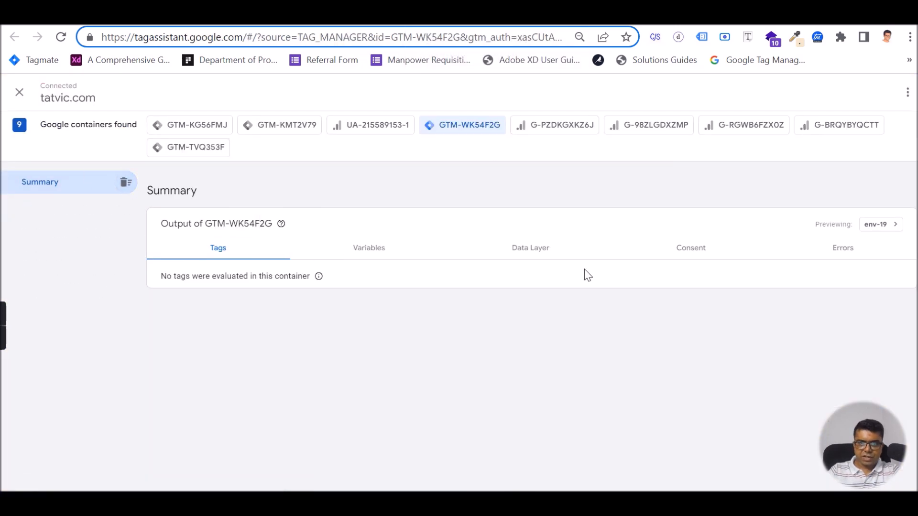
On the connected test site, autofill the Form Submit Tracking form with the saved full name, address and email, and submit it
click(478, 13)
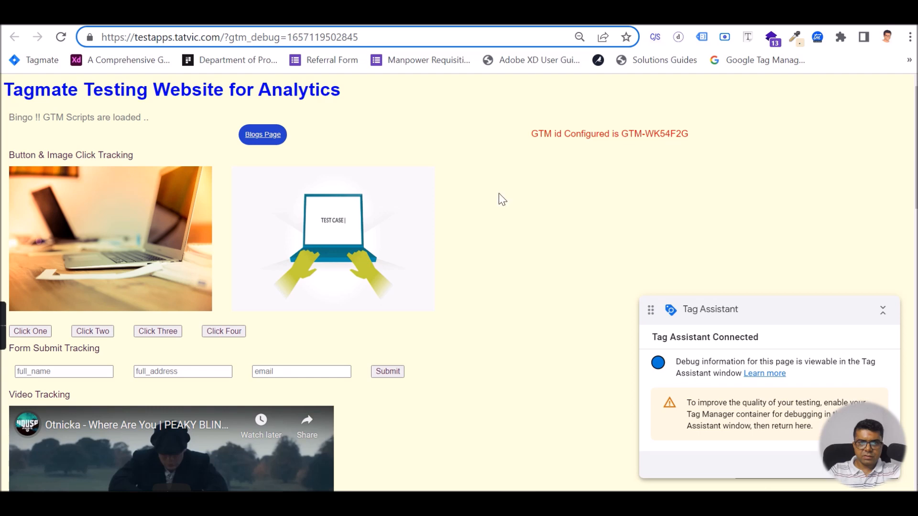
click(52, 370)
click(194, 268)
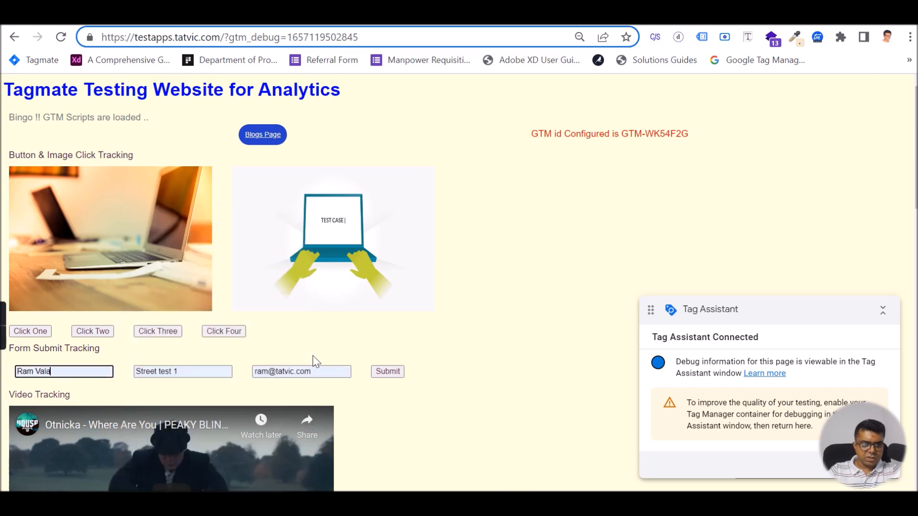
click(381, 376)
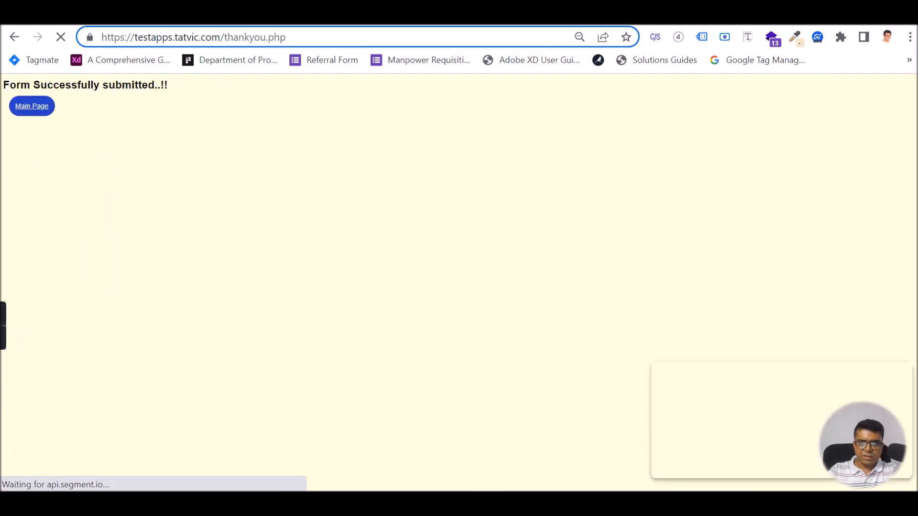
Switch back to Tag Assistant and inspect the Form Submit event's fired tags and data layer values
click(454, 14)
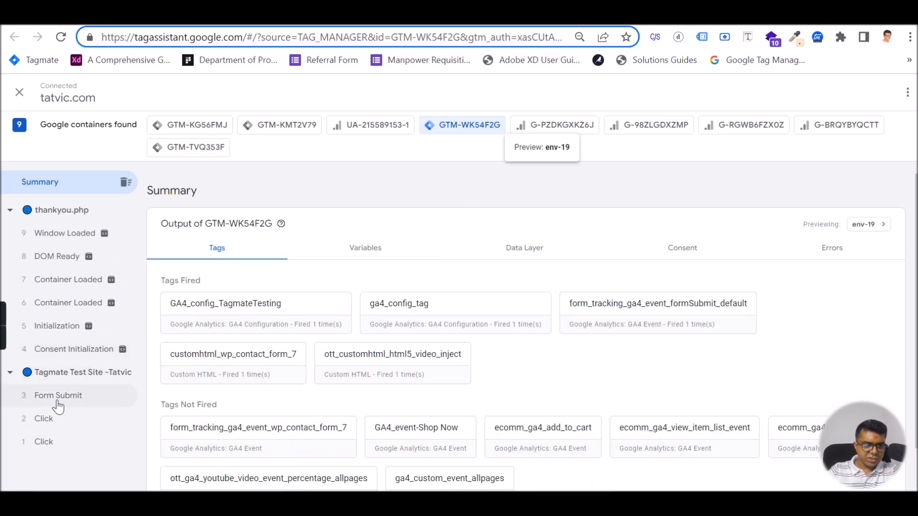
click(57, 404)
scroll(588, 374, down, 3)
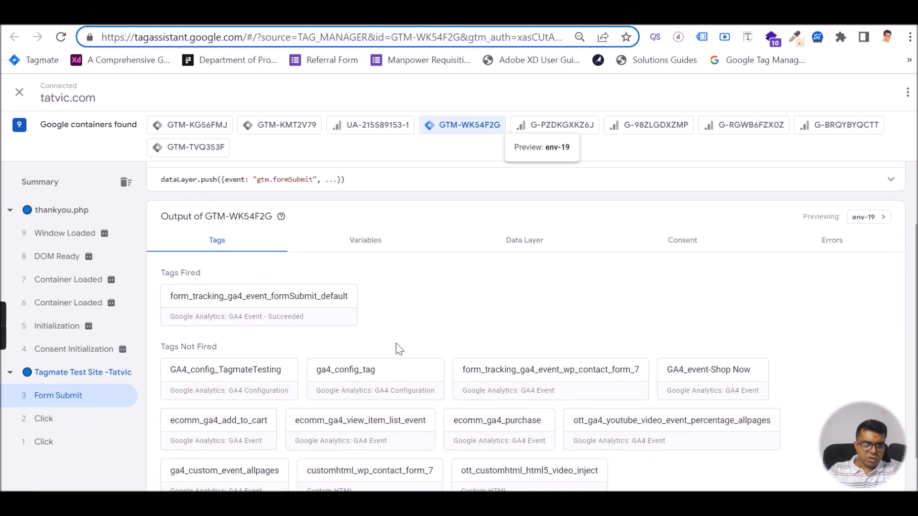
scroll(500, 294, up, 2)
click(532, 312)
scroll(335, 335, down, 1)
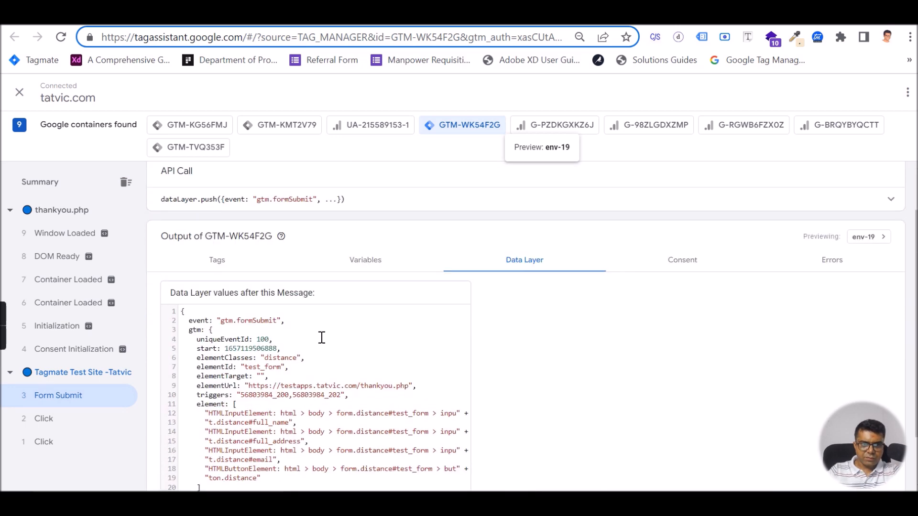
Examine the Form Submit event's variables, including Form Classes, Form Element, Form ID, Form Text and Form URL
scroll(420, 303, up, 1)
click(362, 262)
scroll(378, 287, down, 5)
scroll(381, 302, down, 5)
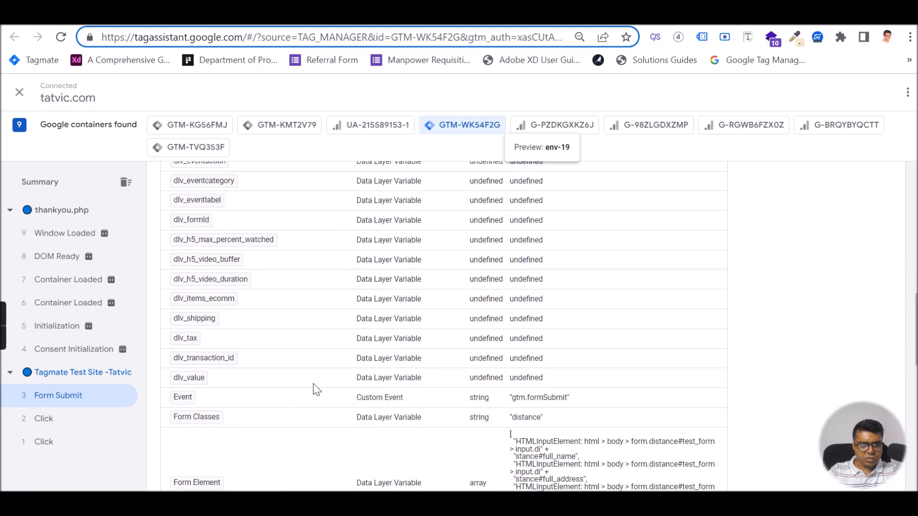
scroll(315, 389, down, 5)
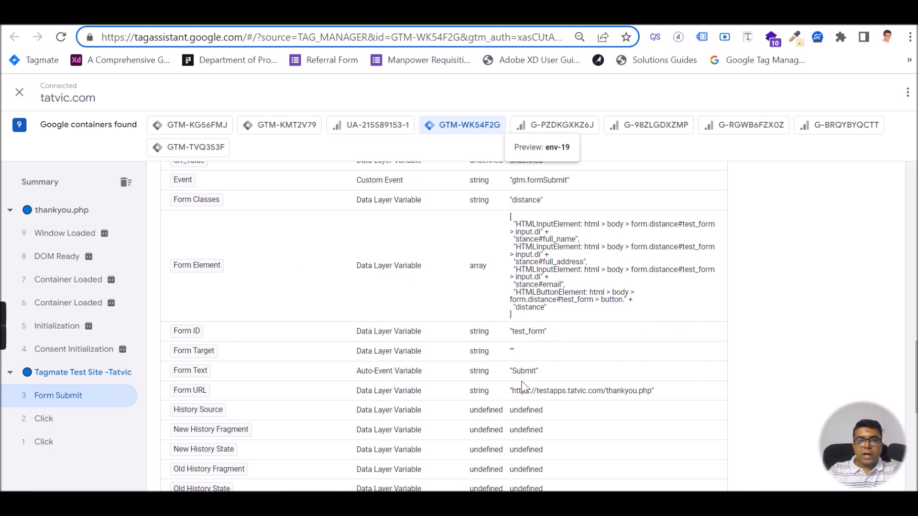
scroll(522, 385, up, 2)
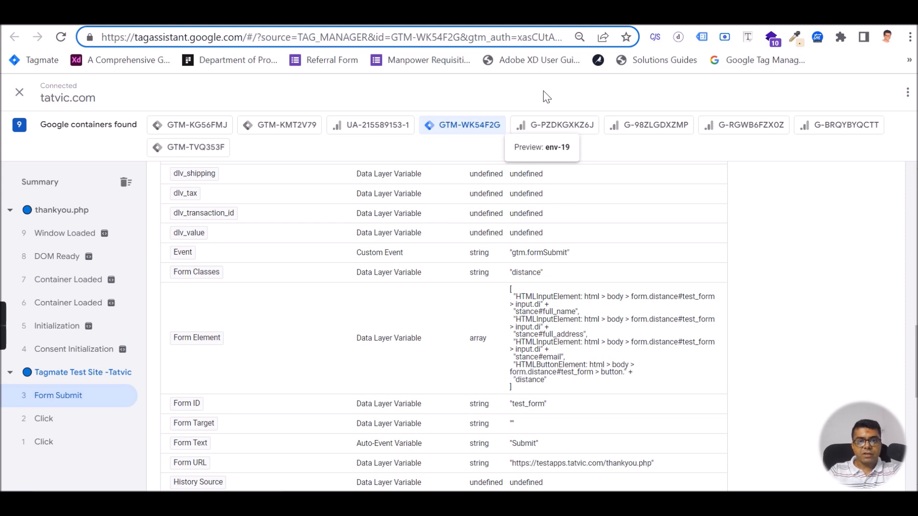
Revisit the test site's pages, then switch to the Tagmate app and review the Default Form submit project's dashboard
click(516, 14)
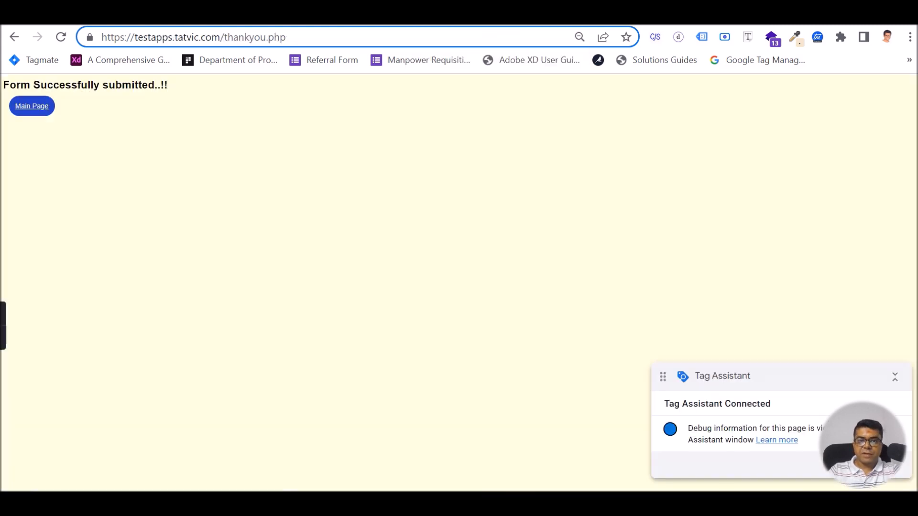
click(521, 15)
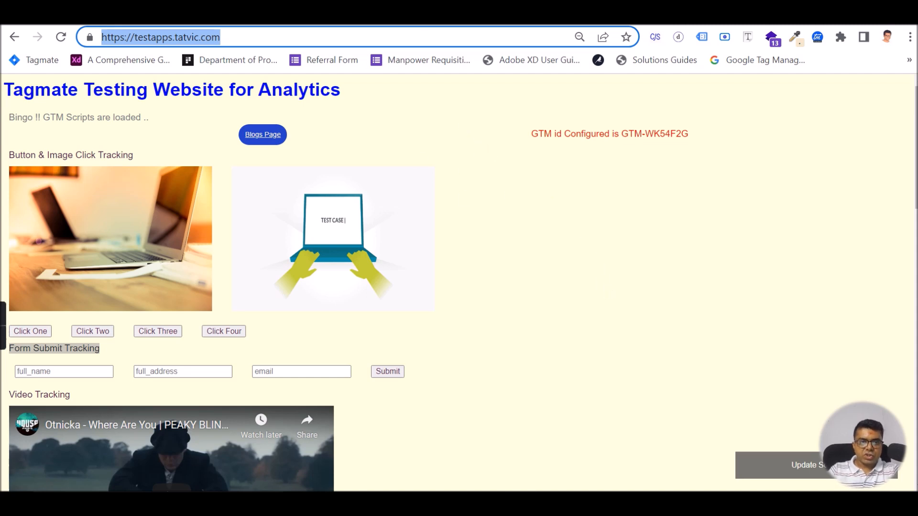
click(366, 15)
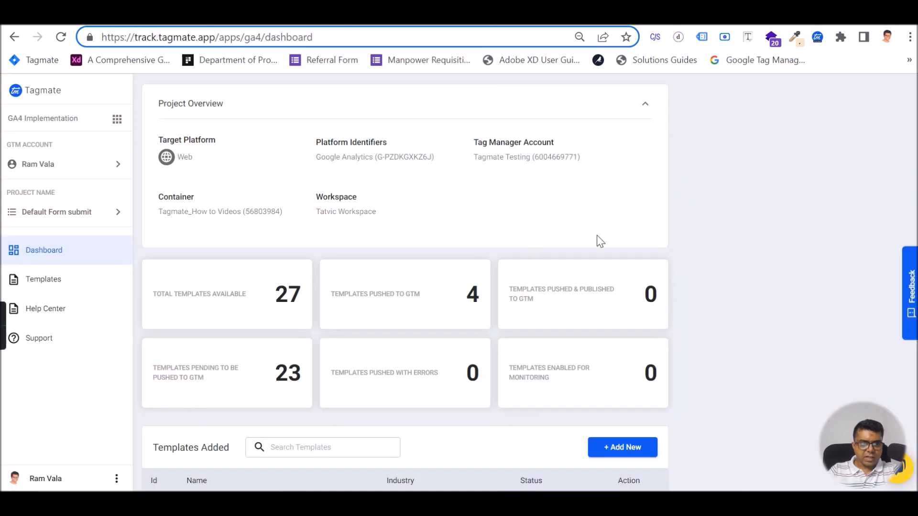
scroll(588, 266, down, 3)
scroll(621, 278, up, 3)
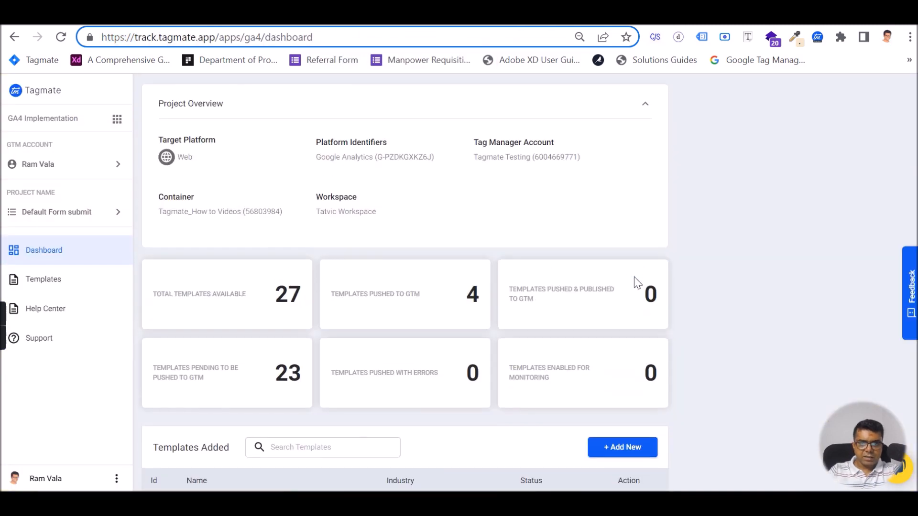
Open the project list and look over the blank Google Analytics 4 project form, closing it without creating a project
click(79, 214)
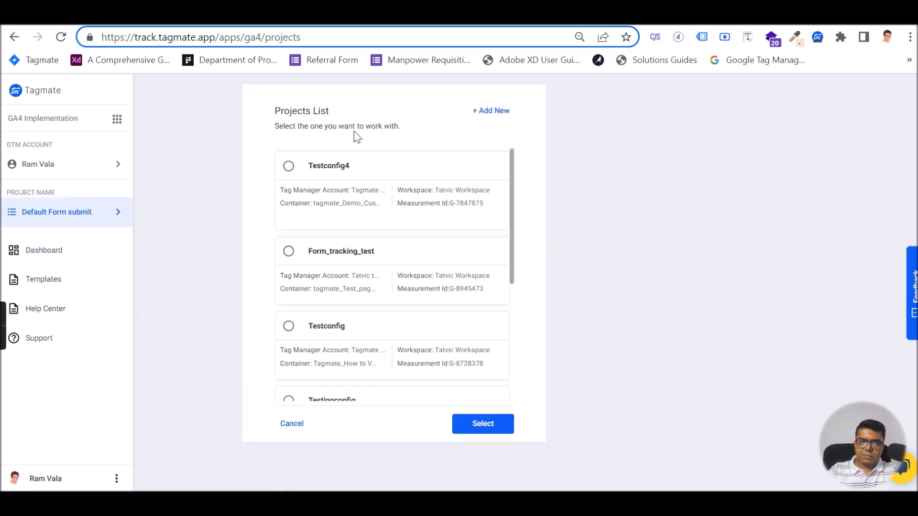
click(502, 112)
scroll(750, 389, down, 3)
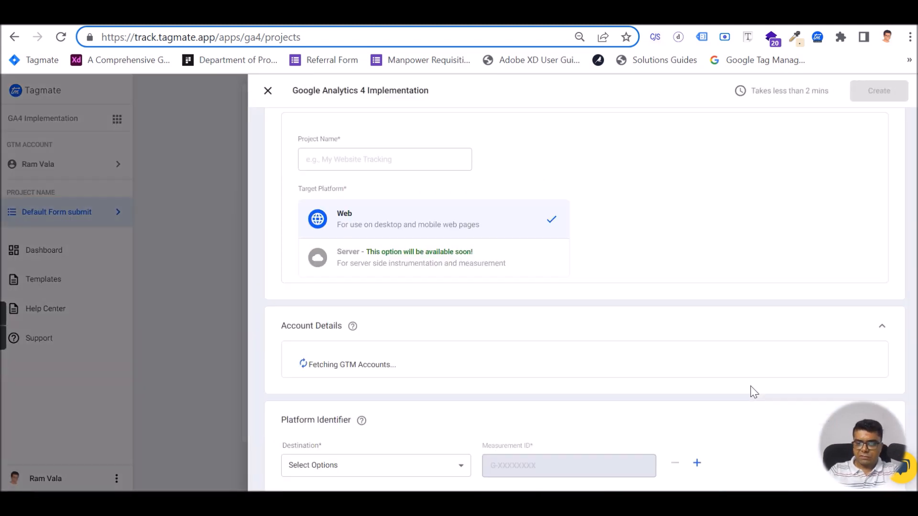
scroll(750, 389, up, 3)
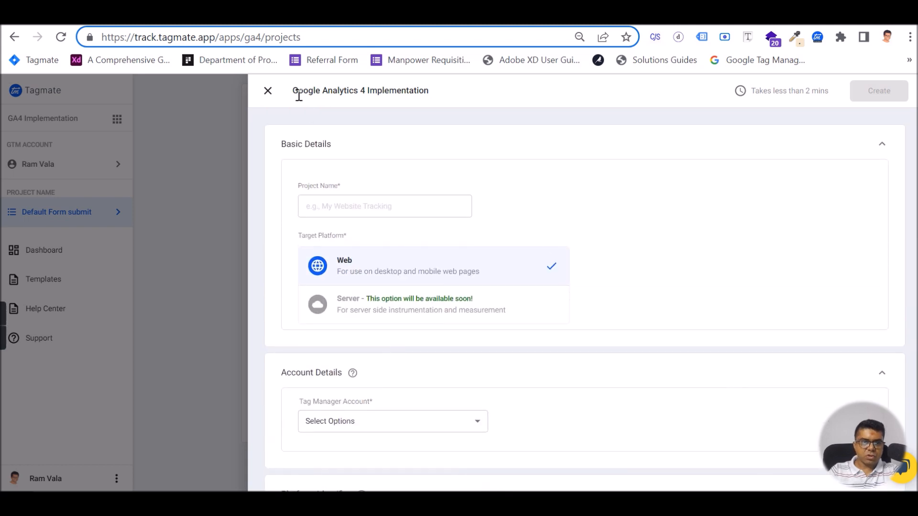
click(268, 91)
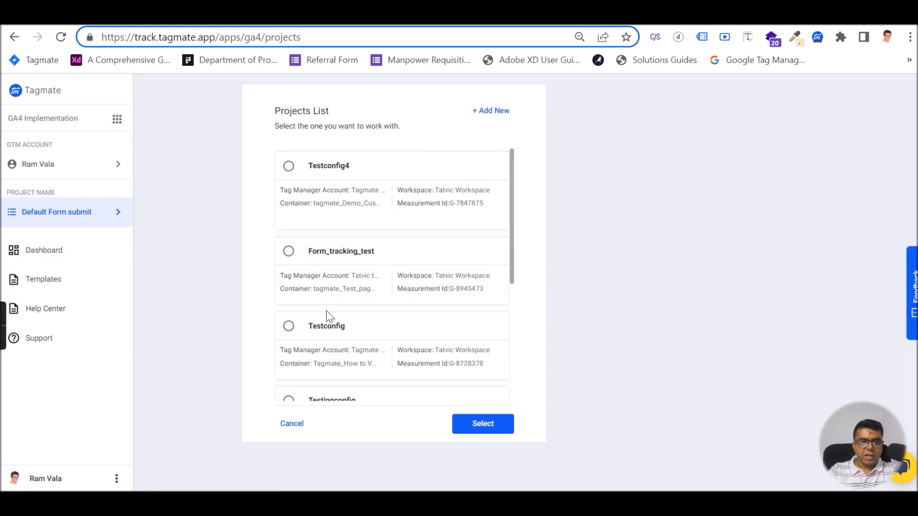
Select the Default Form submit project and review its overview details and added templates on the dashboard
scroll(363, 259, down, 3)
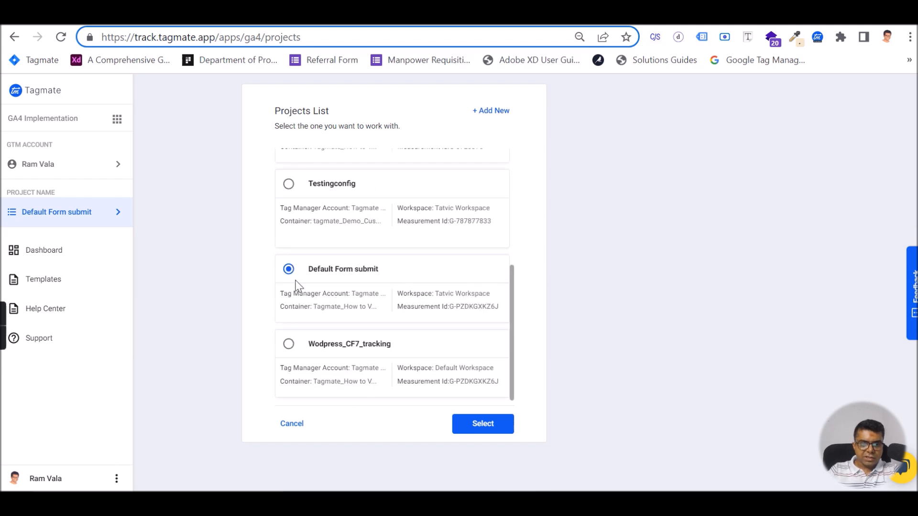
click(488, 432)
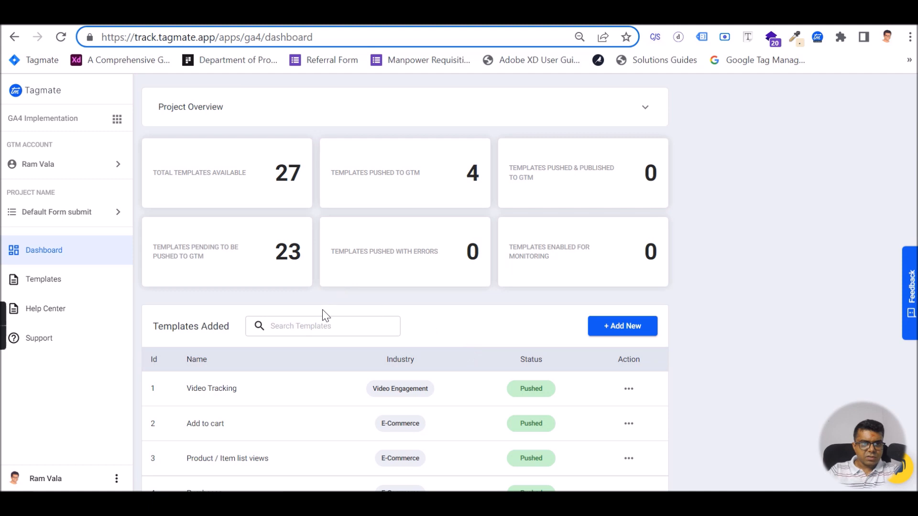
click(379, 123)
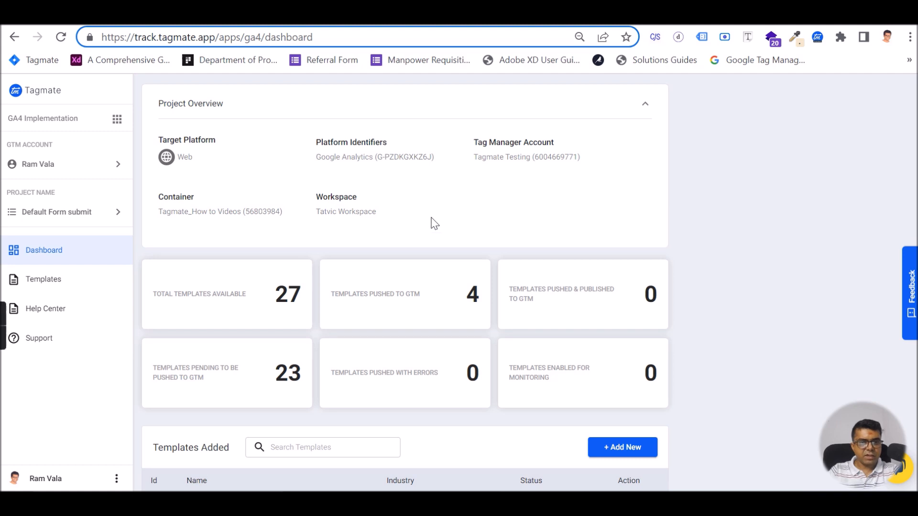
scroll(532, 239, down, 3)
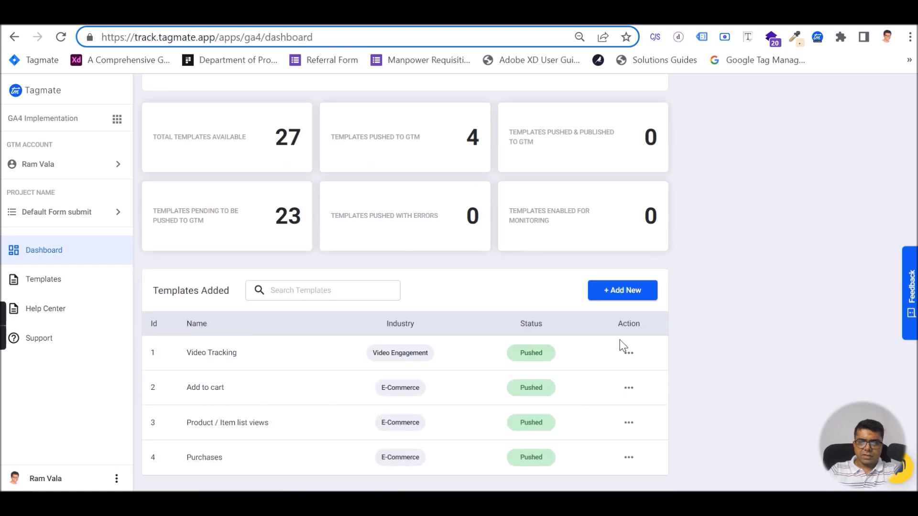
Add the Form Tracking template from the Form Submission category, using the Default Form Submit (gtm.formSubmit) method
click(632, 291)
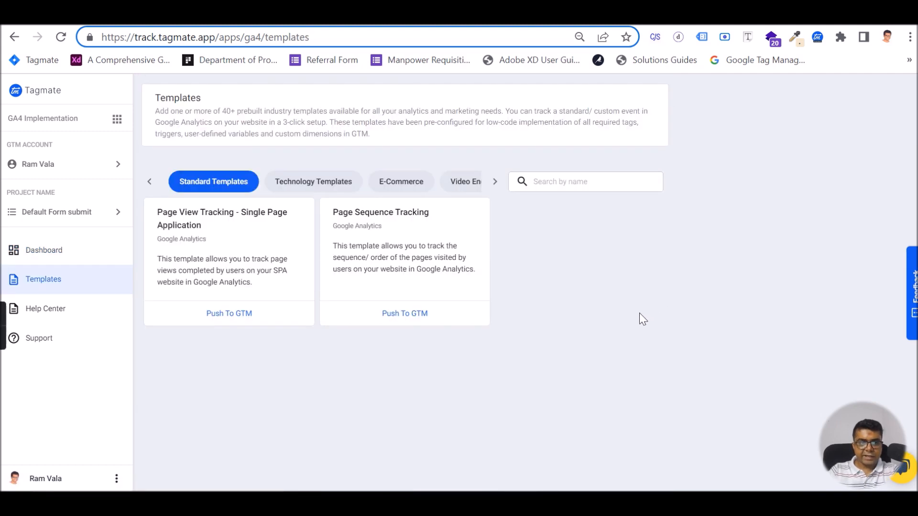
click(495, 182)
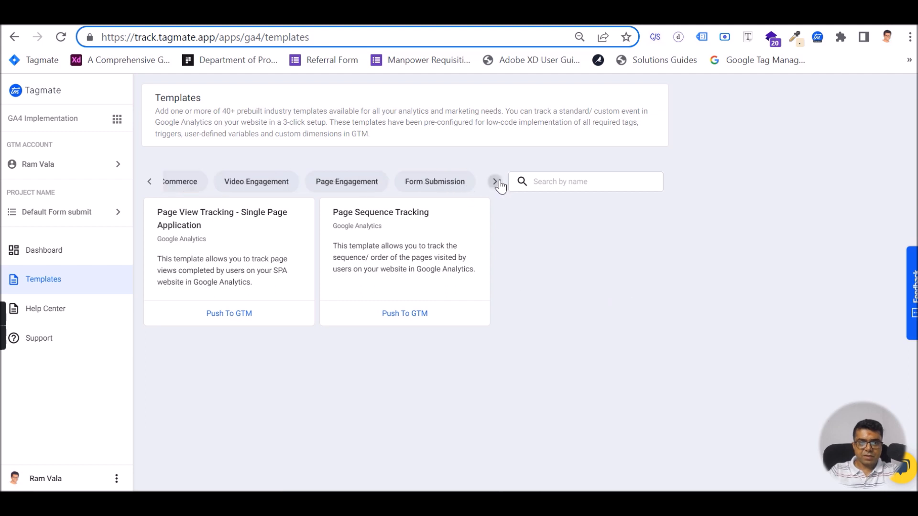
click(436, 181)
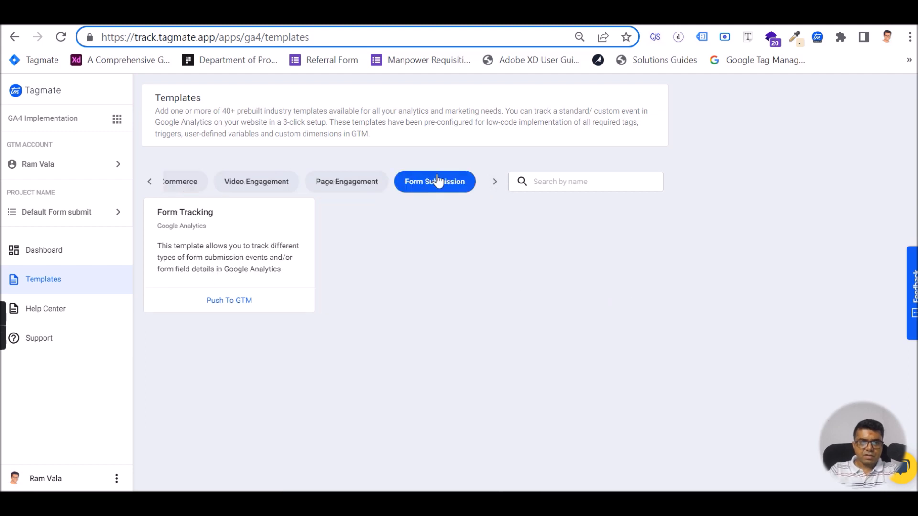
click(218, 301)
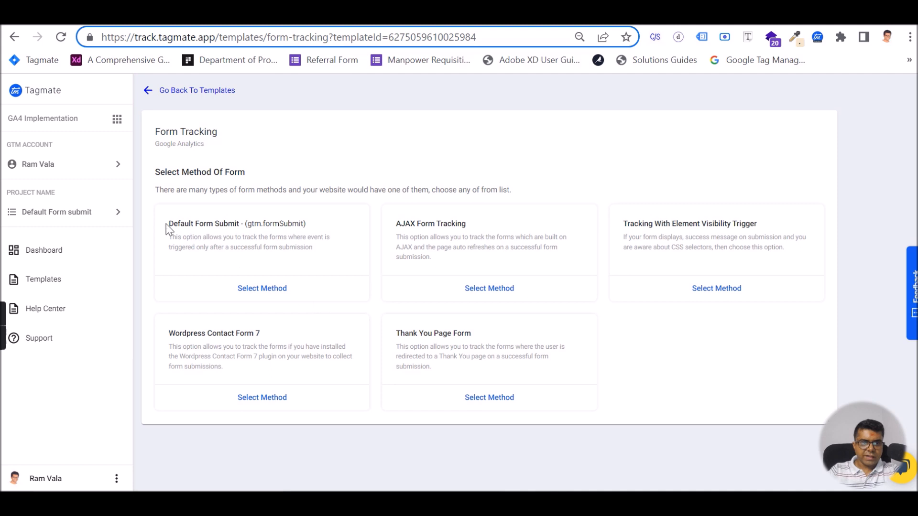
drag(166, 224, 320, 224)
click(256, 292)
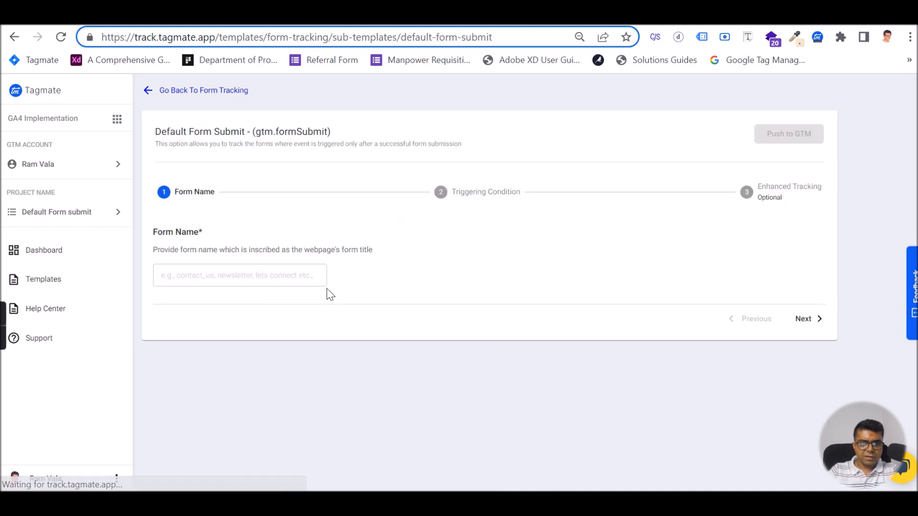
Set the form name to Form Submit Tracking, copied from the test site's form heading, and proceed to the triggering condition
click(231, 279)
key(ctrl+Tab)
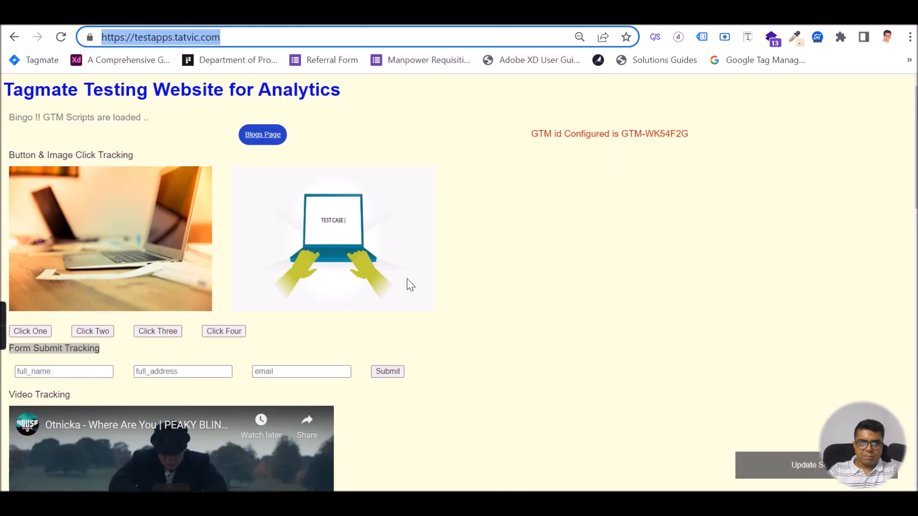
triple_click(59, 346)
key(ctrl+c)
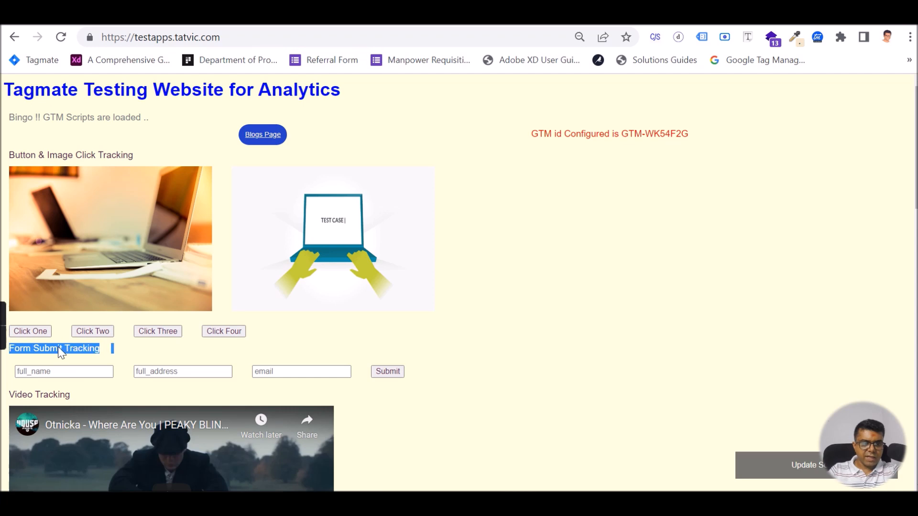
key(ctrl+Tab)
key(ctrl+v)
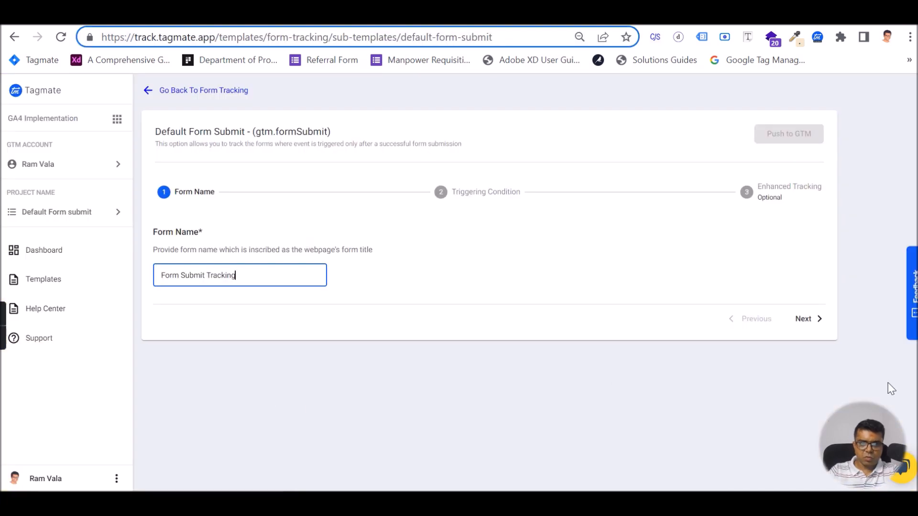
click(808, 319)
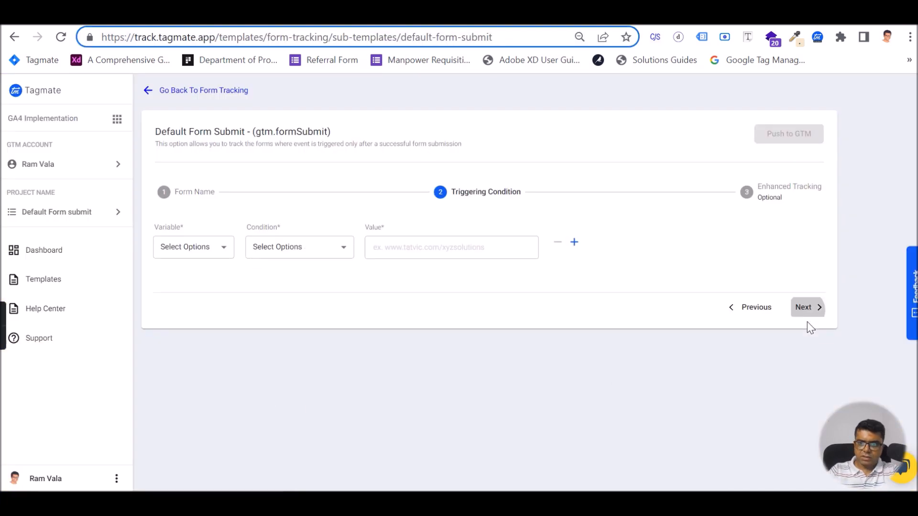
click(214, 252)
click(206, 268)
click(294, 252)
click(295, 268)
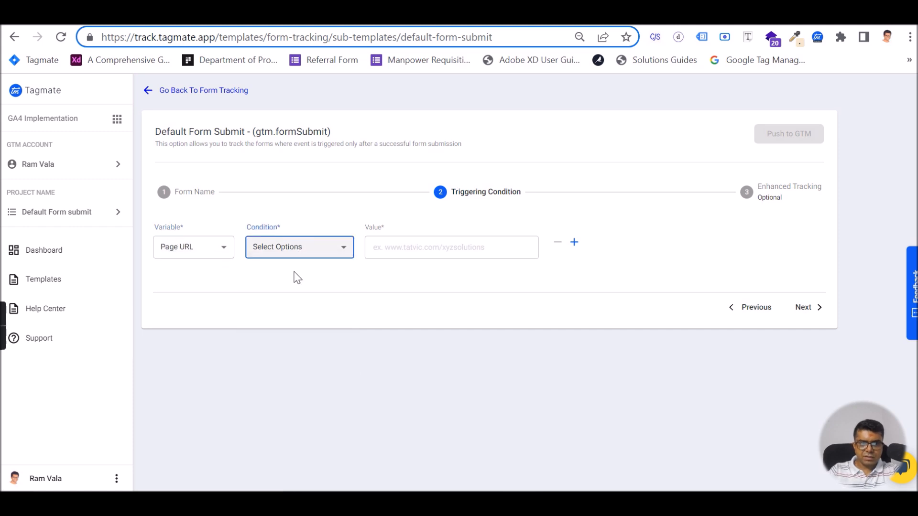
click(417, 247)
key(ctrl+Tab)
click(331, 38)
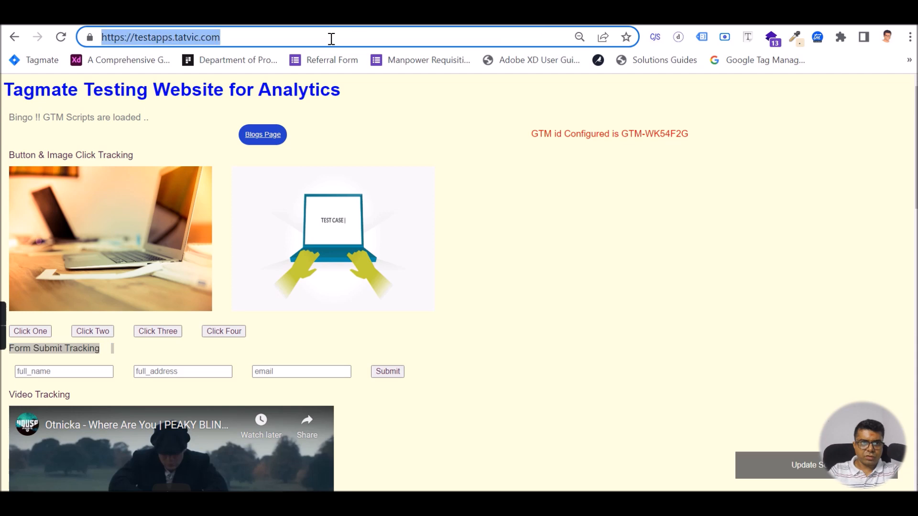
key(ctrl+c)
key(ctrl+shift+Tab)
key(ctrl+v)
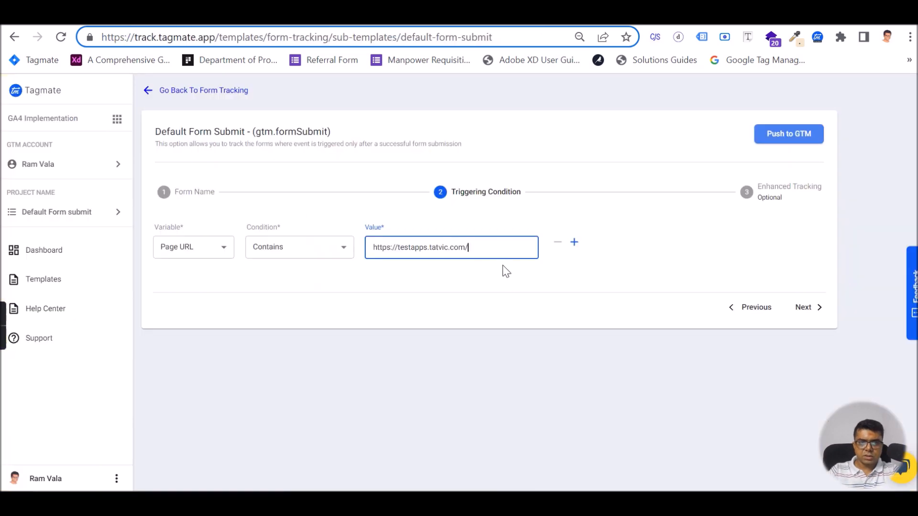
Push the configured form tracking template to GTM and check the updated dashboard and list of added templates
click(796, 144)
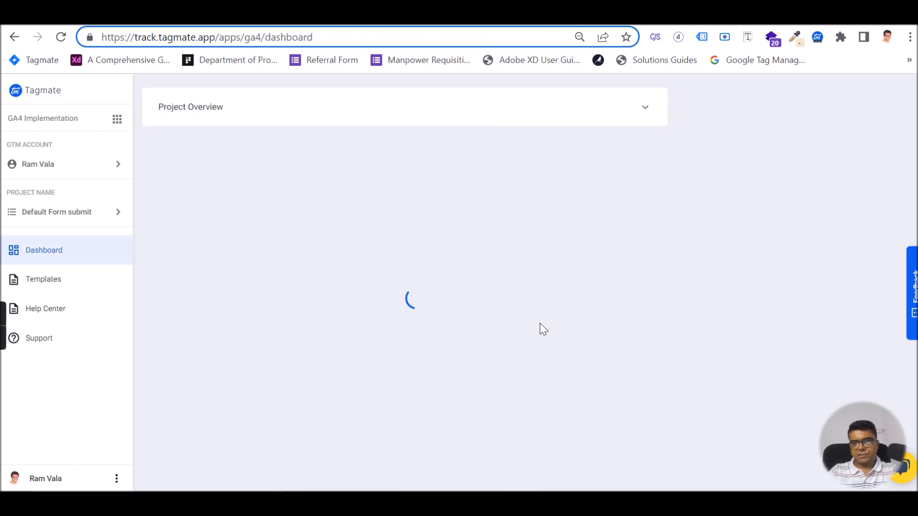
scroll(652, 303, down, 2)
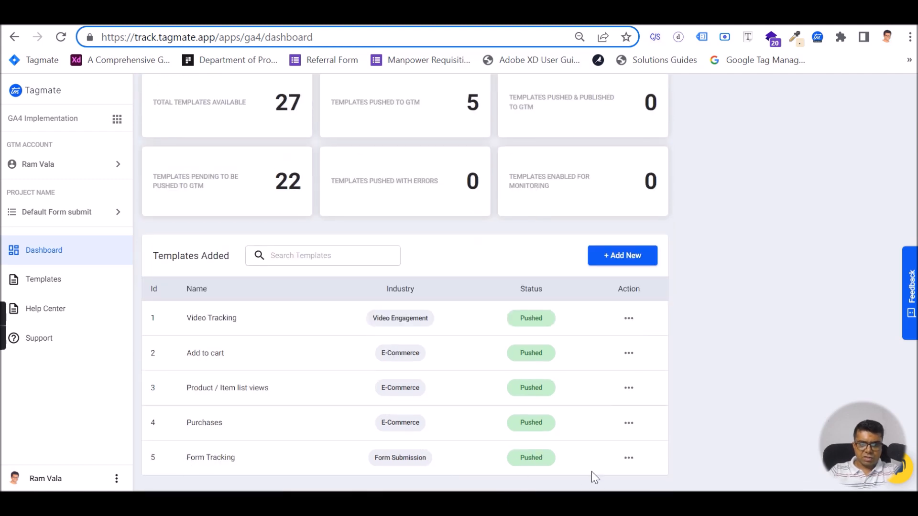
scroll(650, 445, up, 2)
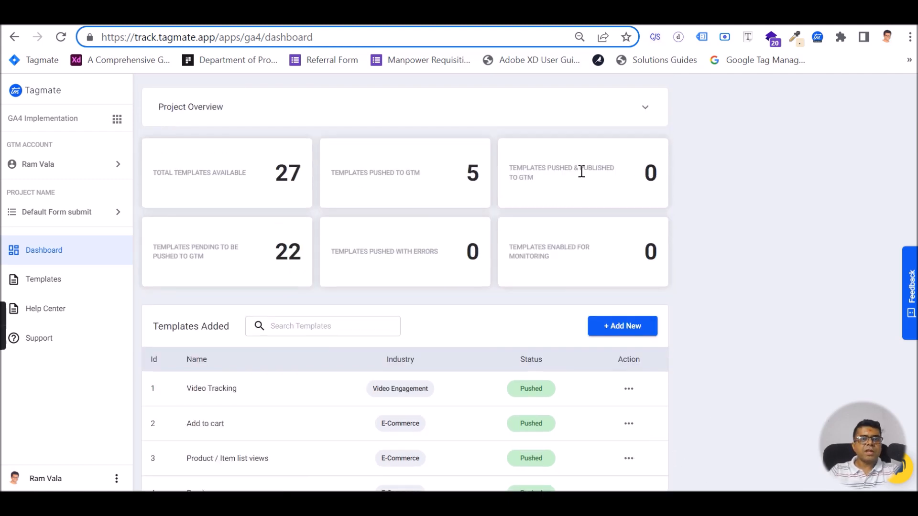
Switch to Tag Manager and list the workspace's tags sorted by last edited, newest first
click(454, 15)
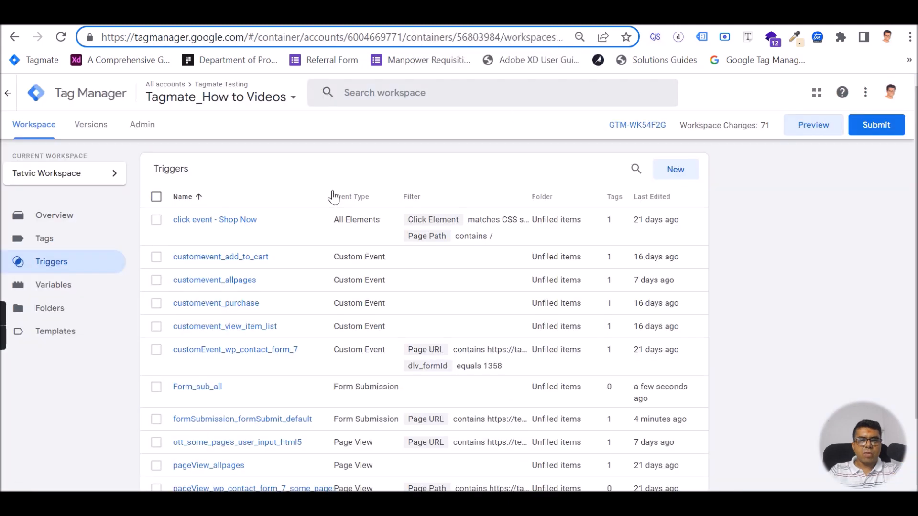
click(43, 239)
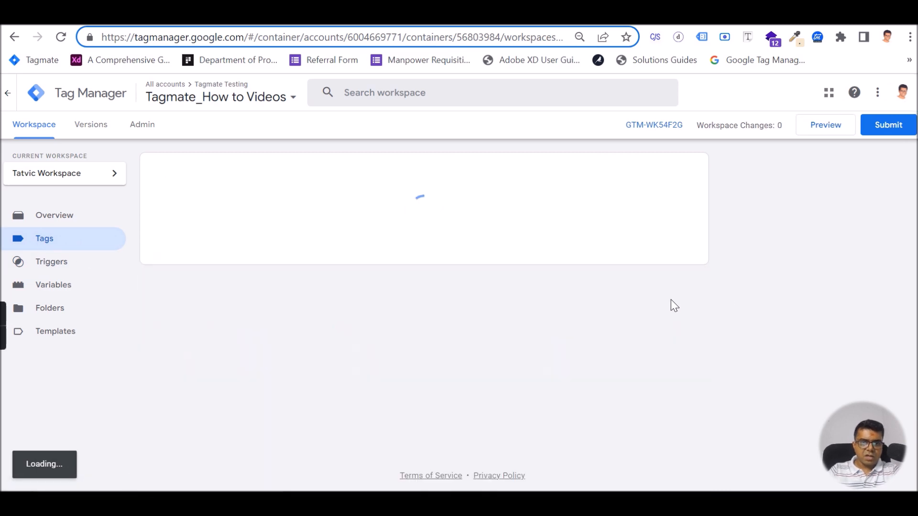
click(636, 197)
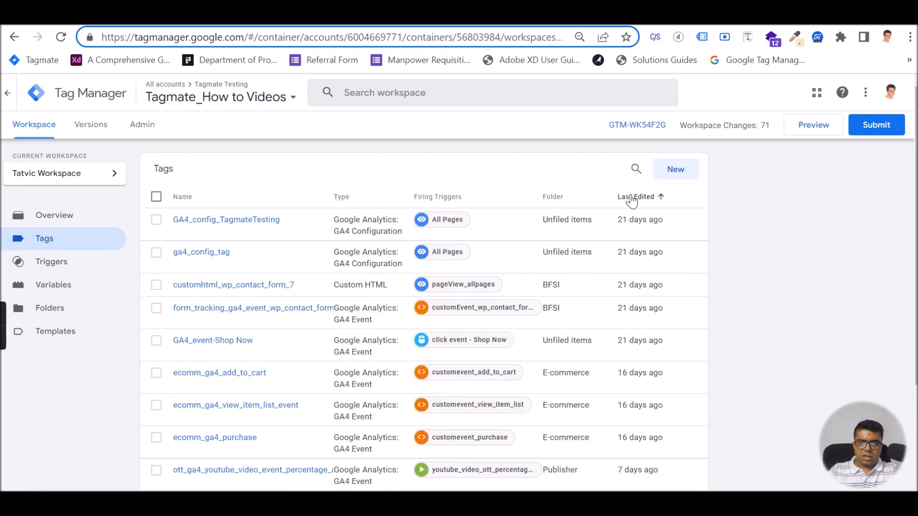
click(635, 197)
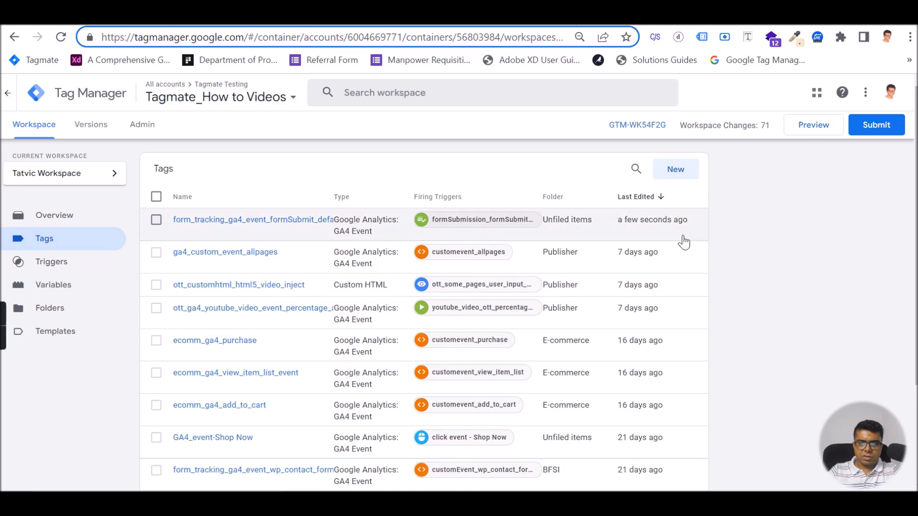
Inspect the form_tracking_ga4_event_formSubmit_default tag's configuration, event parameters and firing trigger, and close it
click(254, 223)
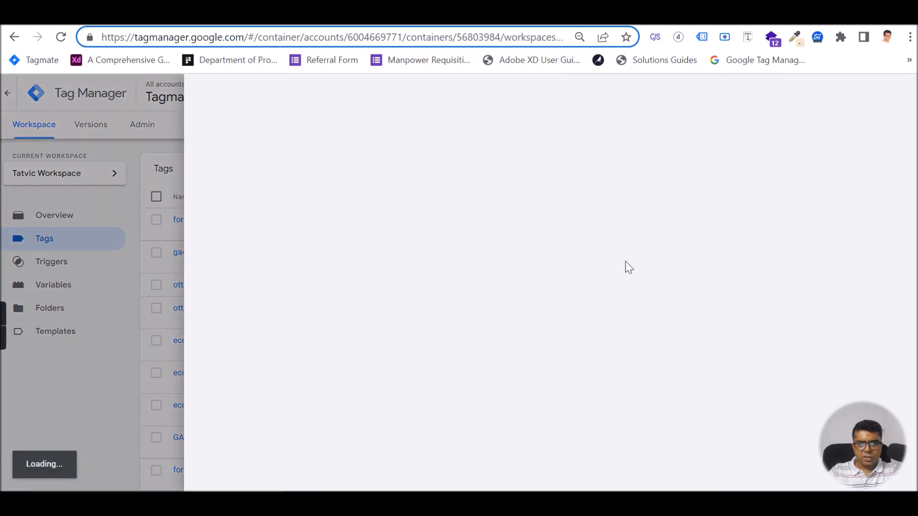
scroll(479, 303, down, 3)
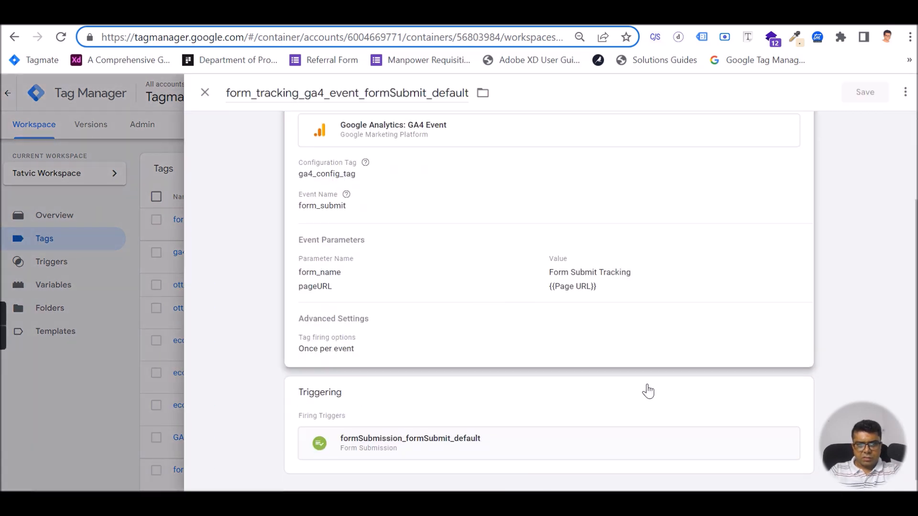
scroll(734, 374, up, 3)
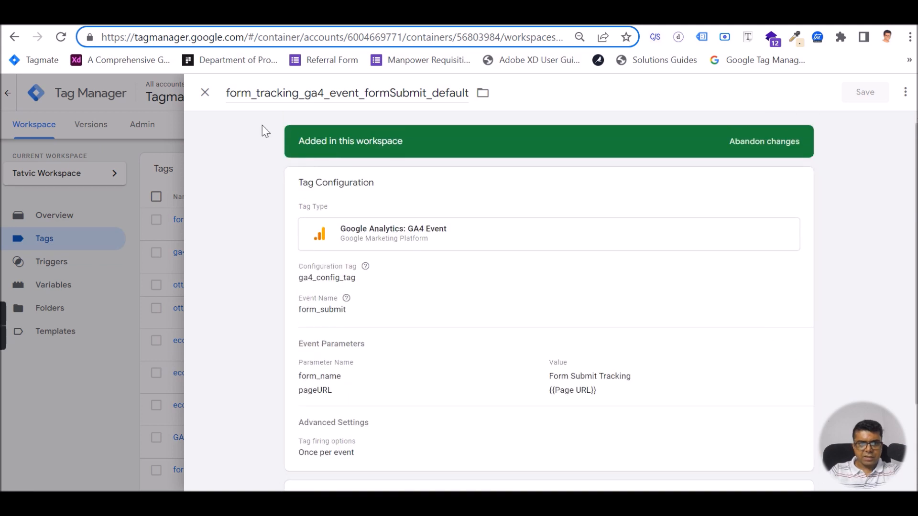
scroll(435, 275, down, 2)
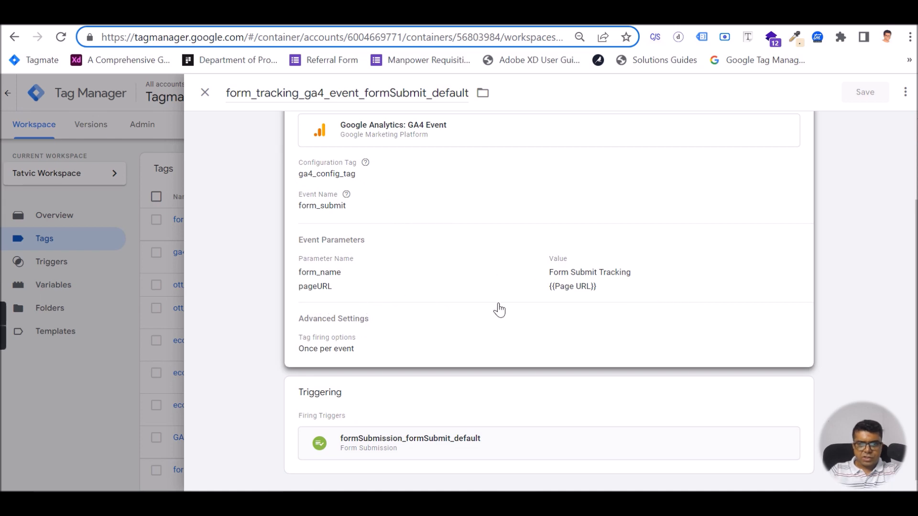
click(204, 94)
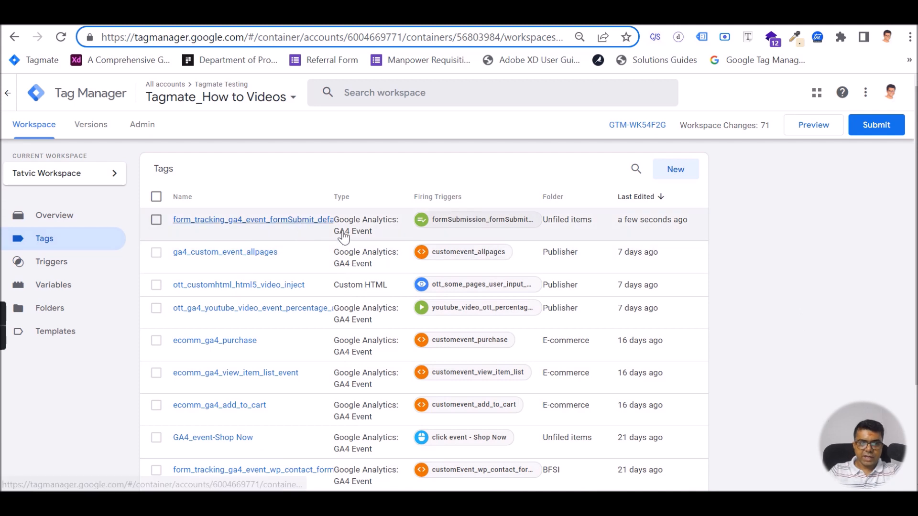
click(812, 131)
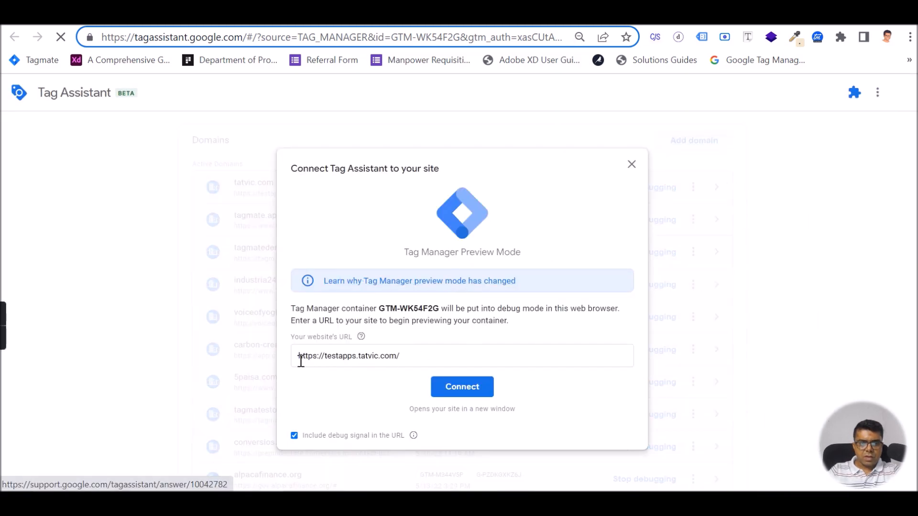
click(443, 385)
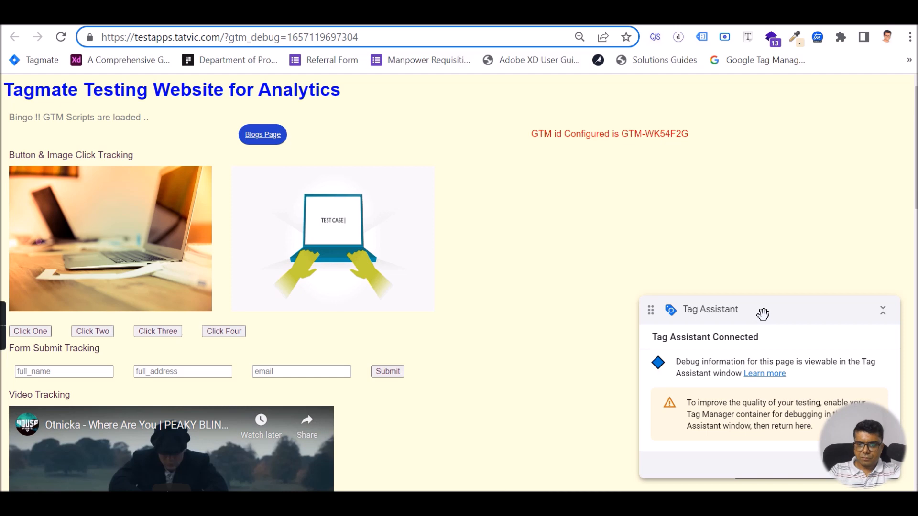
click(428, 17)
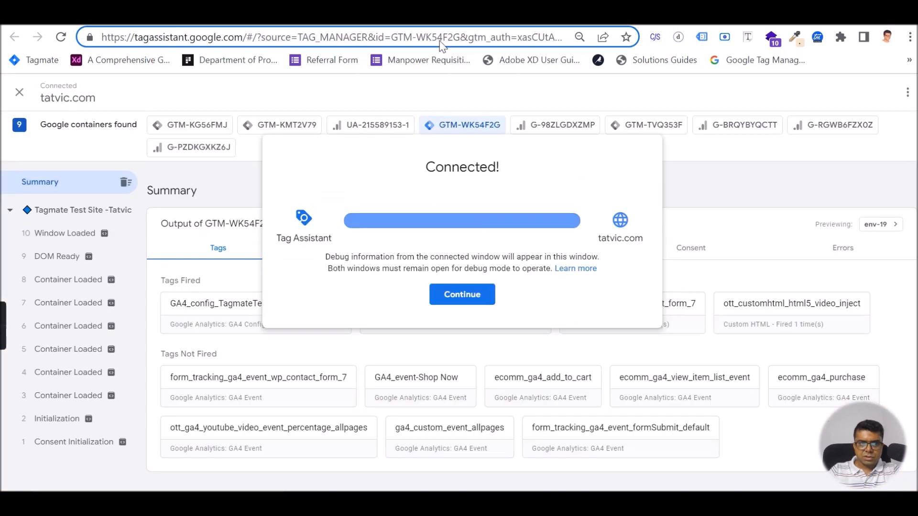
Clear the recorded debug events in Tag Assistant, and submit the test site's form filled with a saved contact's details
click(466, 297)
click(126, 183)
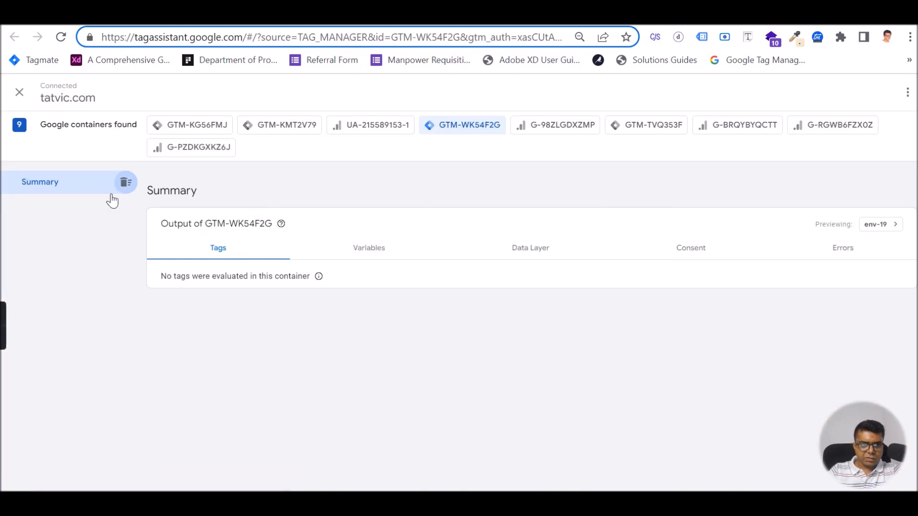
click(516, 18)
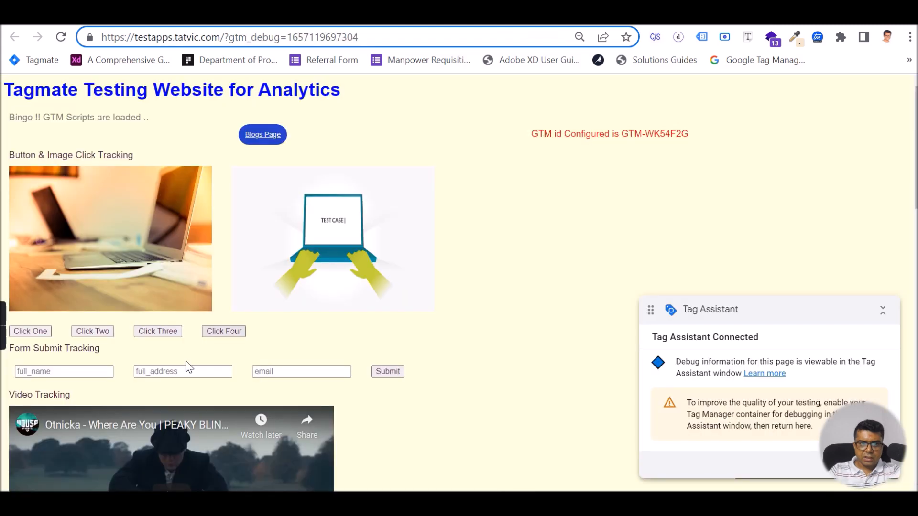
click(76, 371)
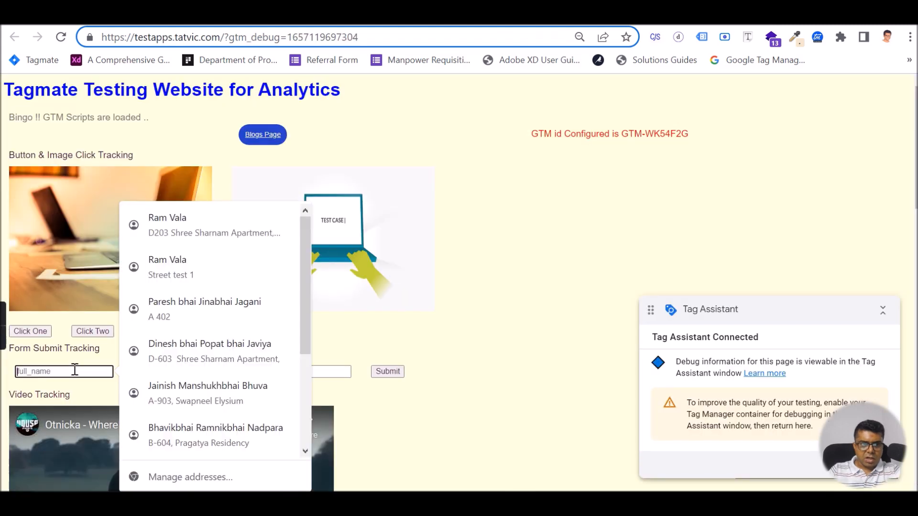
click(208, 268)
click(388, 372)
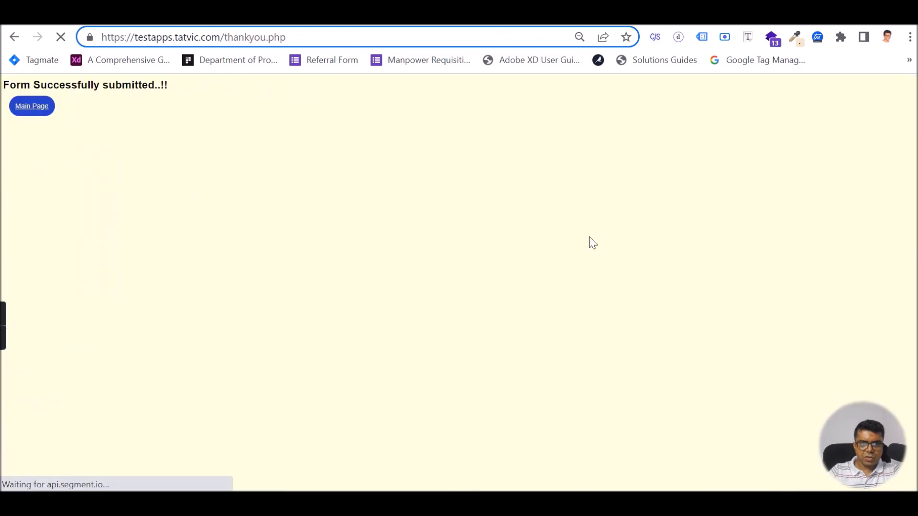
In Tag Assistant, inspect the details of the fired form_tracking_ga4_event_formSubmit_default tag on the Tagmate Test Site page, and close them
click(426, 17)
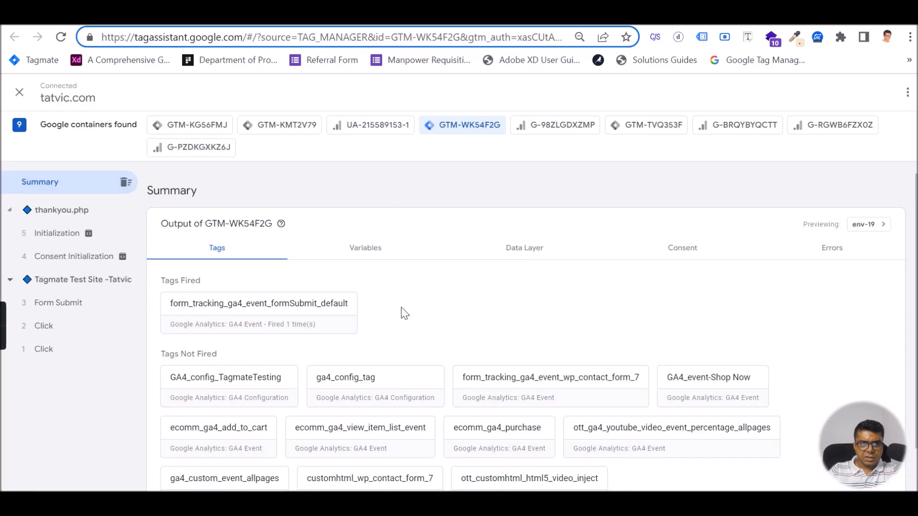
click(58, 377)
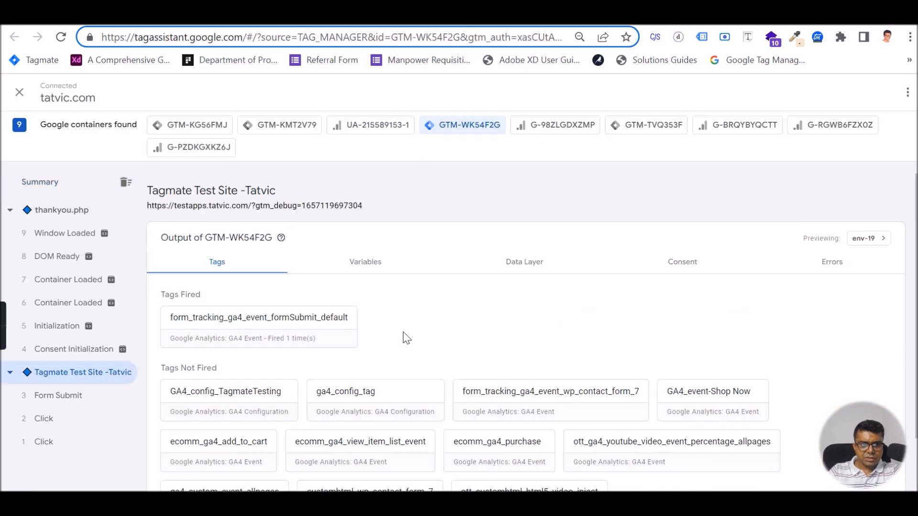
scroll(402, 335, down, 1)
click(242, 274)
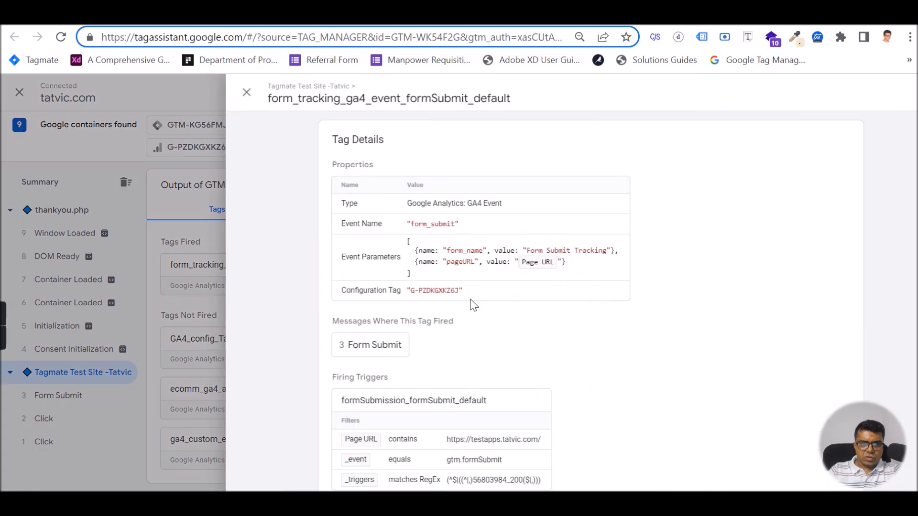
scroll(476, 306, down, 2)
scroll(480, 328, up, 2)
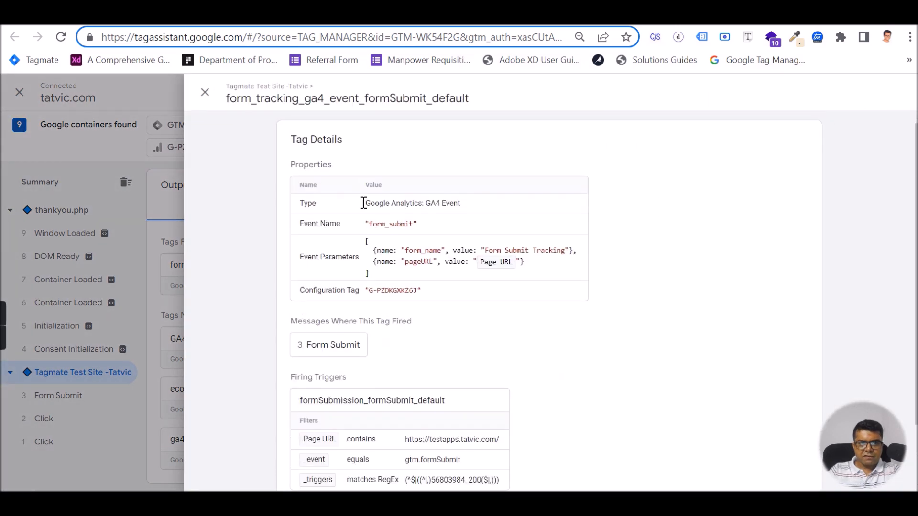
click(205, 92)
scroll(609, 293, up, 1)
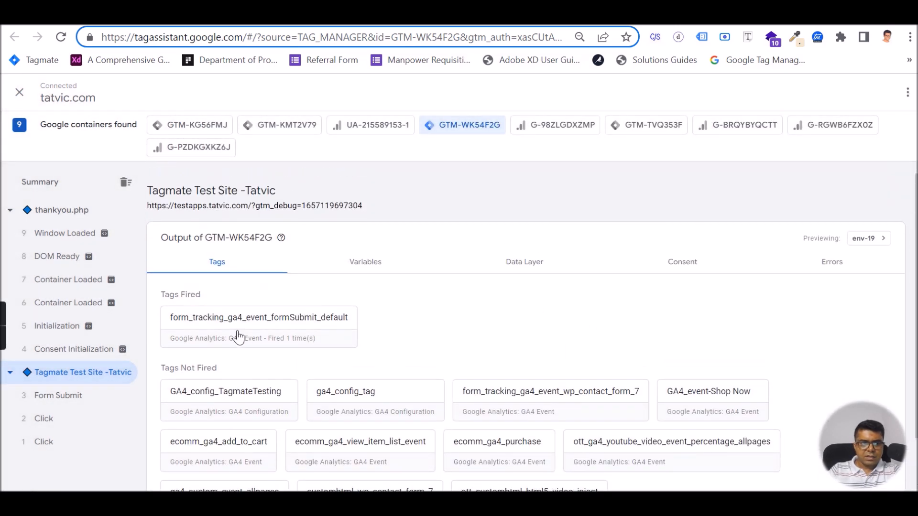
Switch to Google Analytics and open DebugView for the tatvic-tagmate-testing property
click(710, 16)
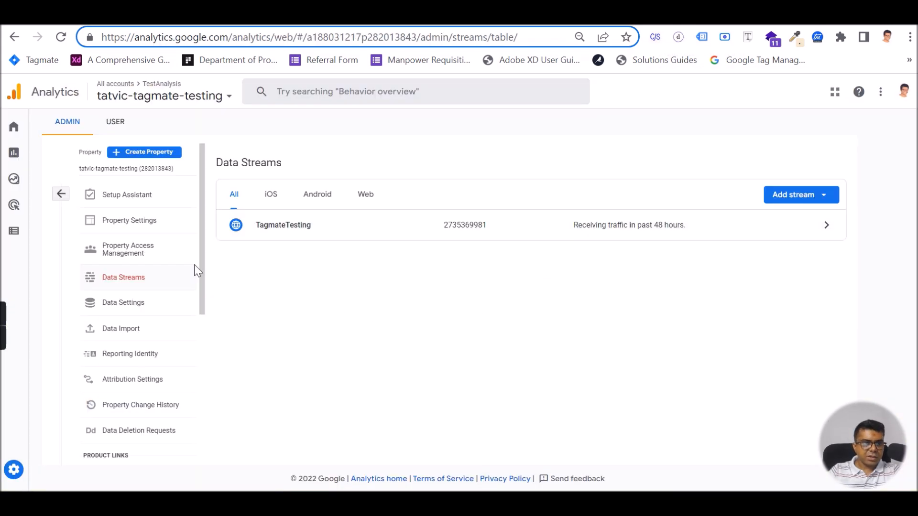
scroll(181, 392, down, 2)
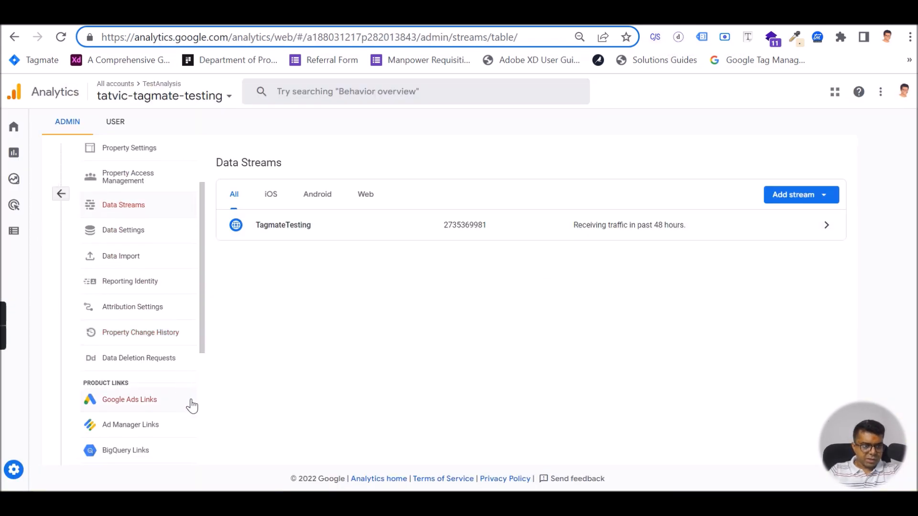
scroll(179, 408, up, 2)
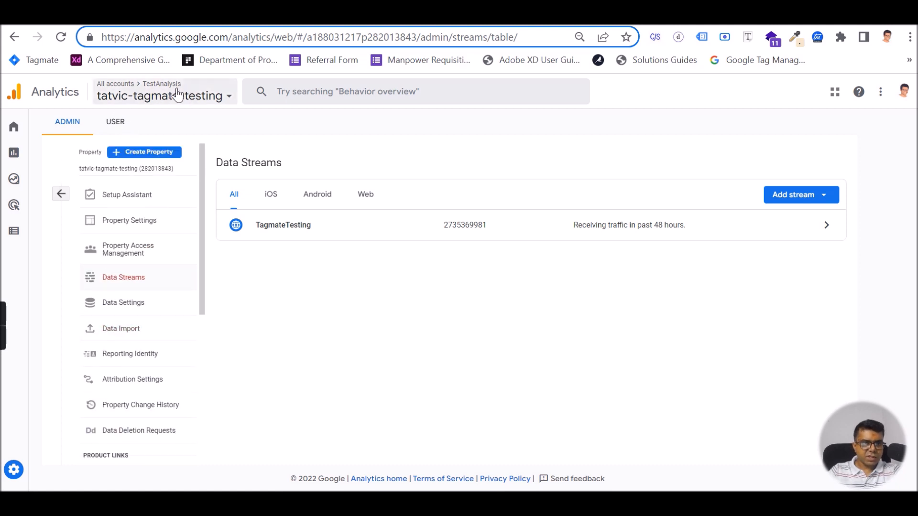
mouse_move(14, 268)
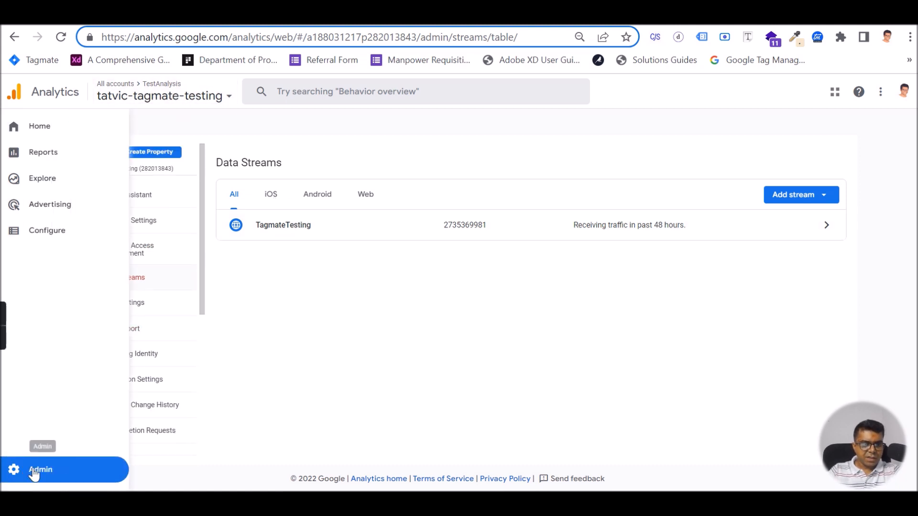
click(53, 237)
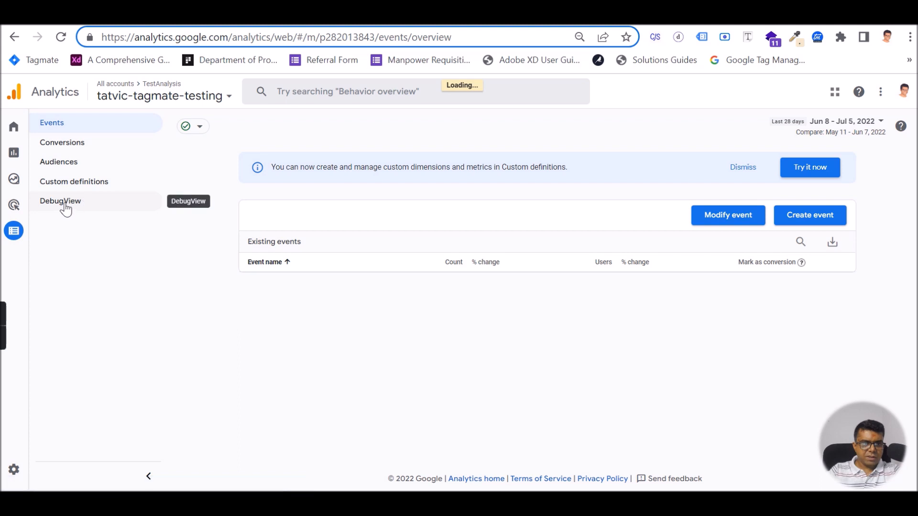
click(105, 201)
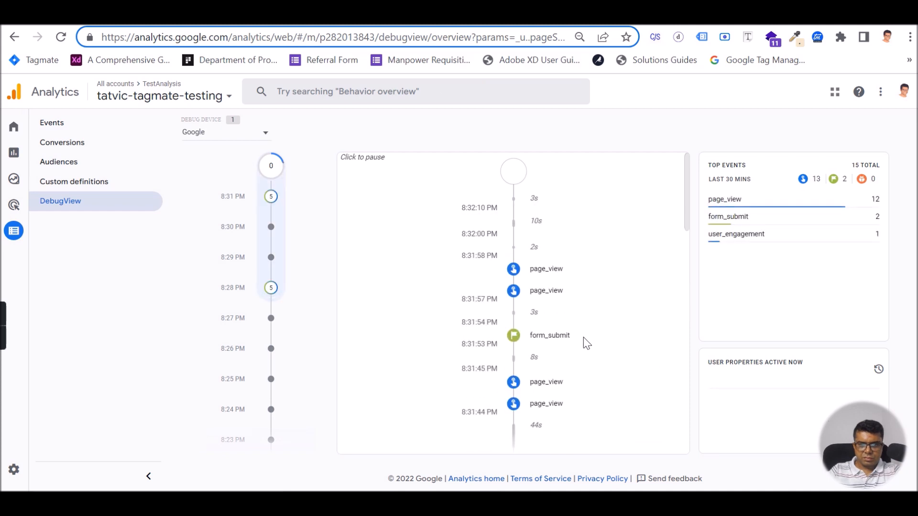
Inspect the latest form_submit event's parameters in the debug timeline, expanding pageURL, page_title and source
click(544, 338)
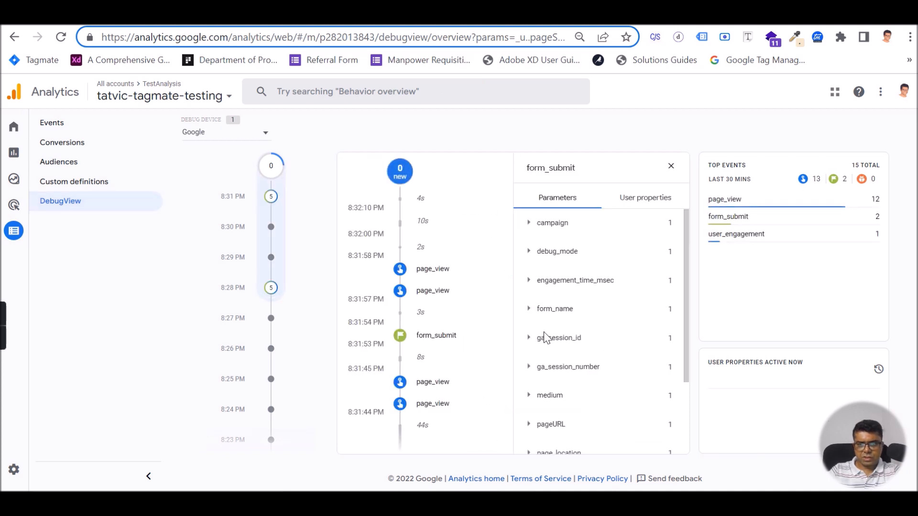
scroll(607, 331, down, 2)
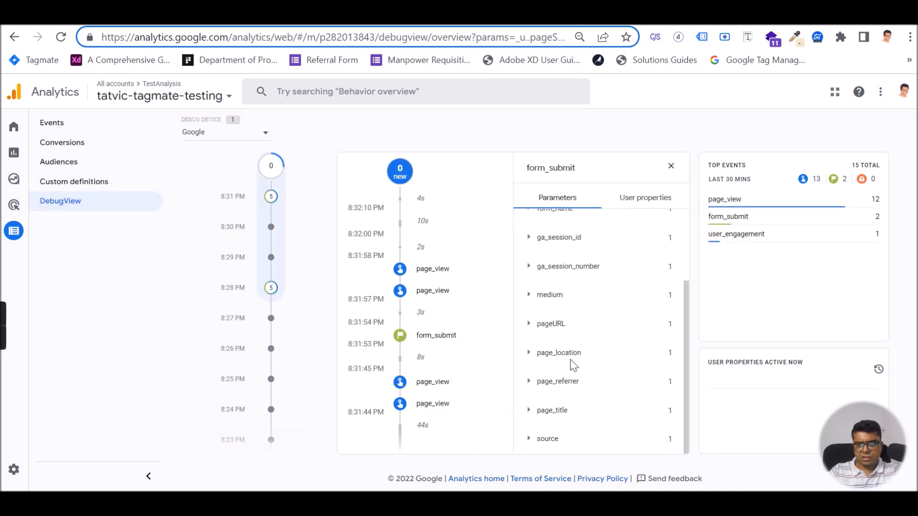
click(529, 325)
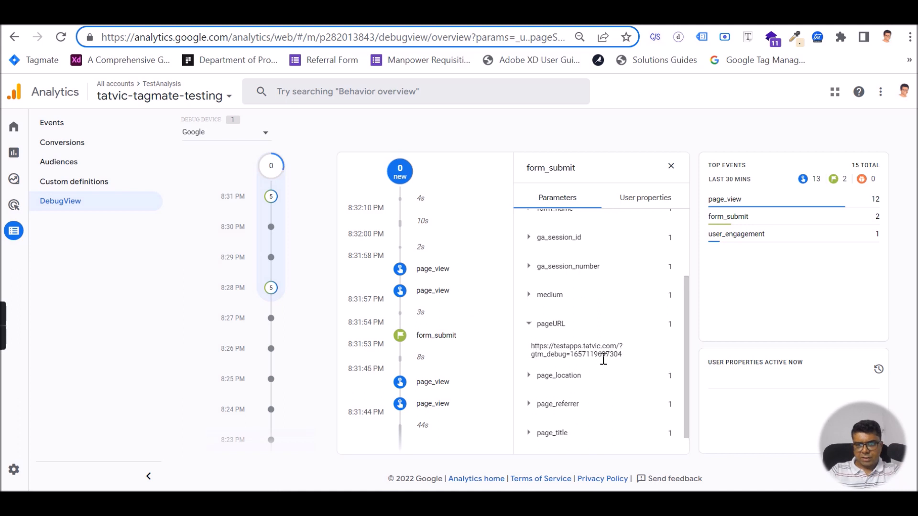
scroll(588, 387, down, 1)
click(531, 417)
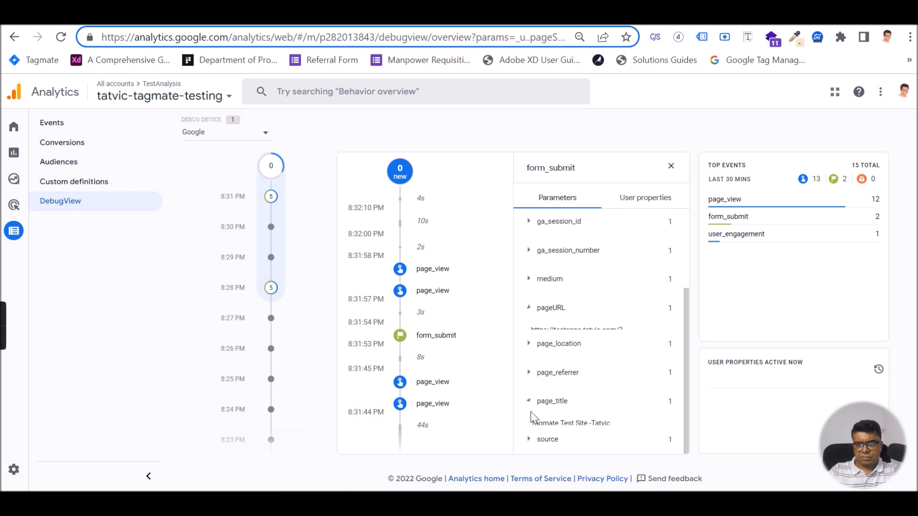
click(531, 439)
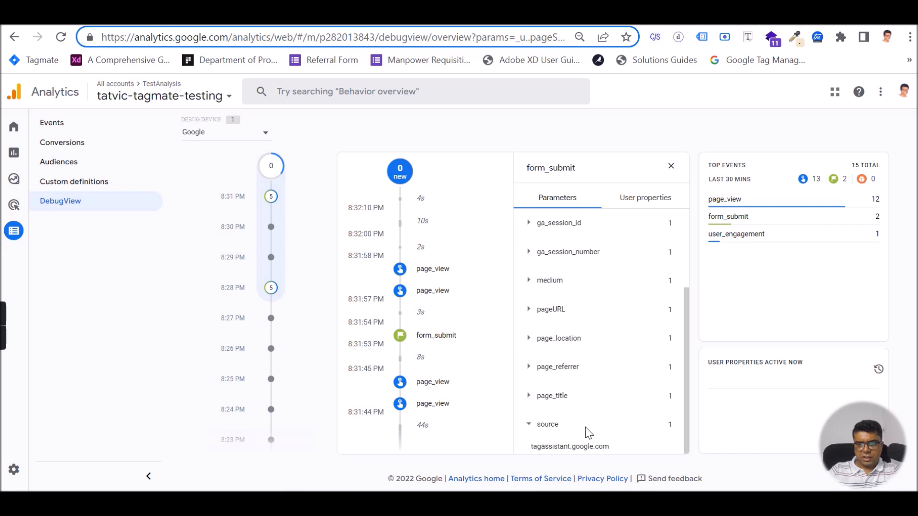
scroll(607, 421, up, 3)
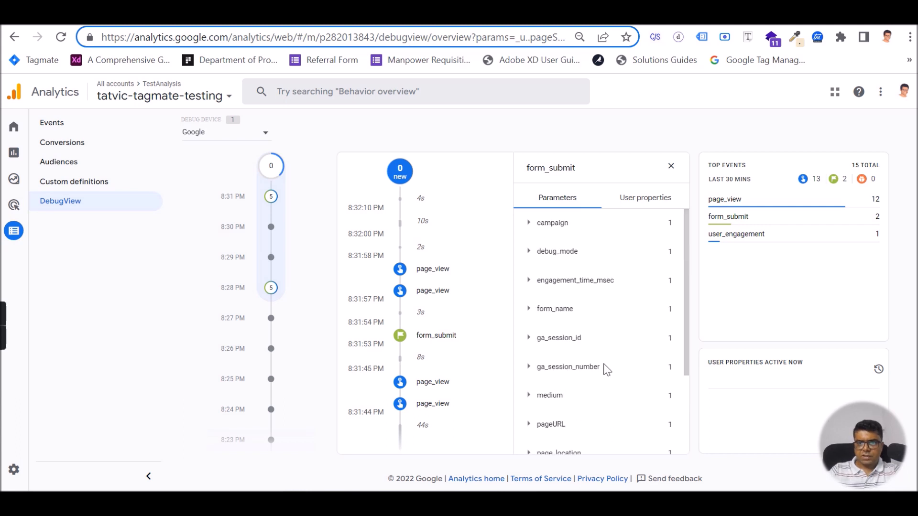